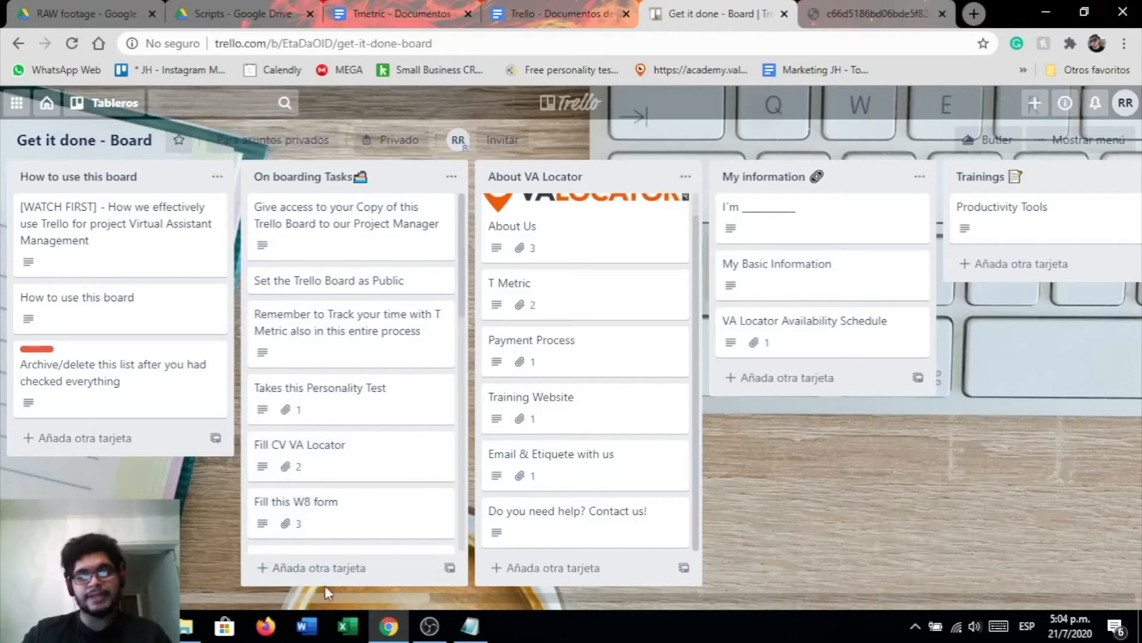
Step: Look over the board's task lists around New Tasks Requests and check the board's invitation options
{"action": "left_click_drag", "start_coordinate": [327, 593], "coordinate": [810, 604]}
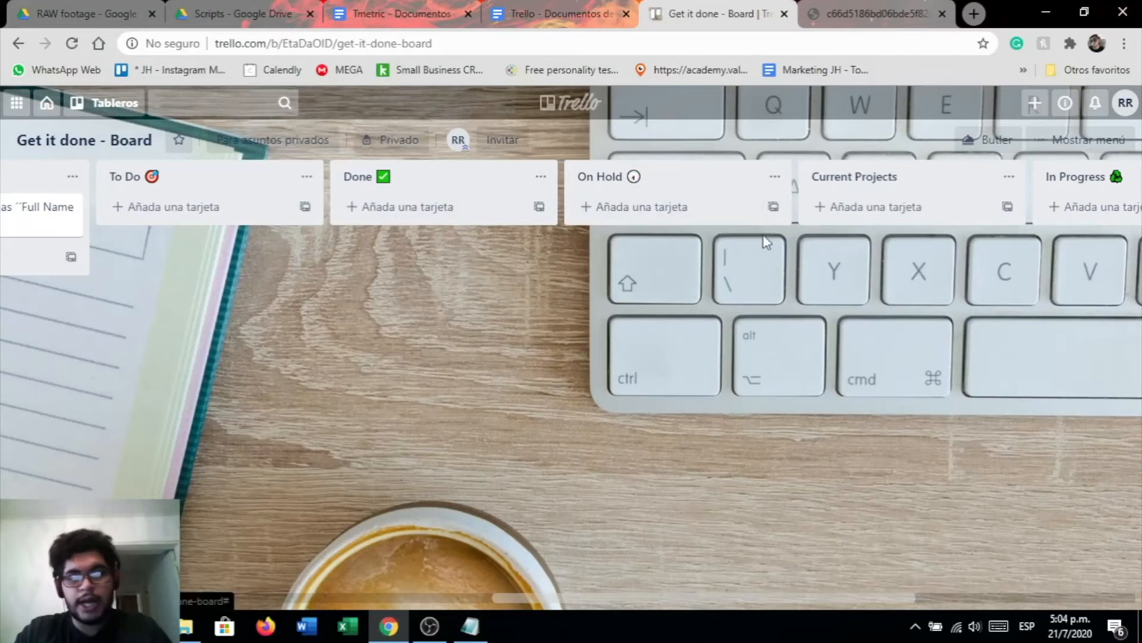
{"action": "left_click_drag", "start_coordinate": [546, 597], "coordinate": [499, 599]}
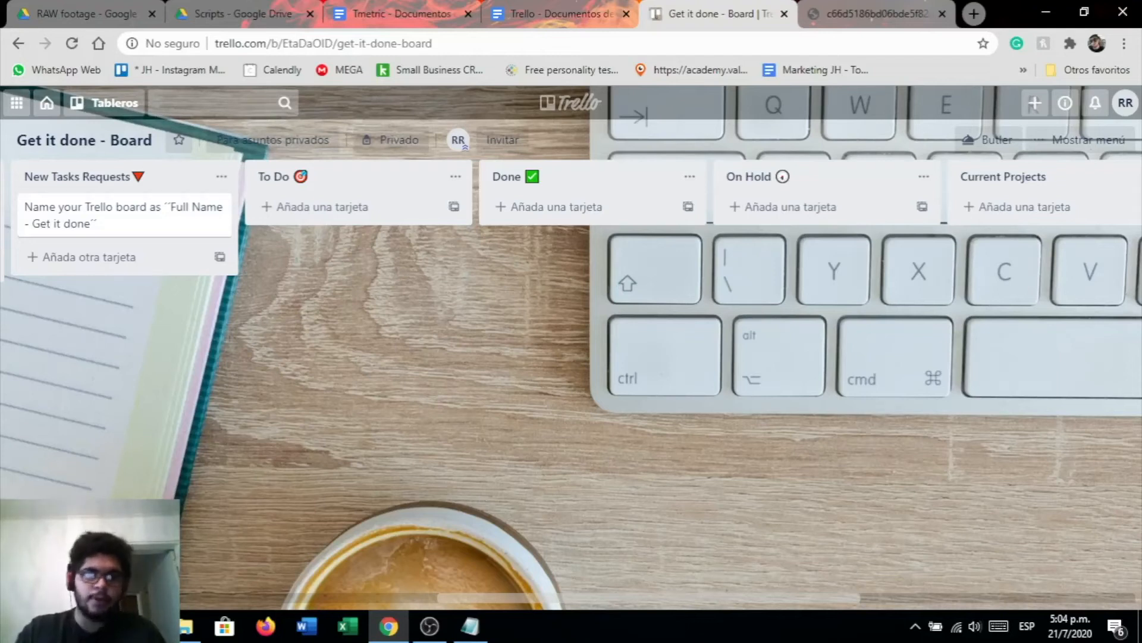
{"action": "left_click", "coordinate": [506, 138]}
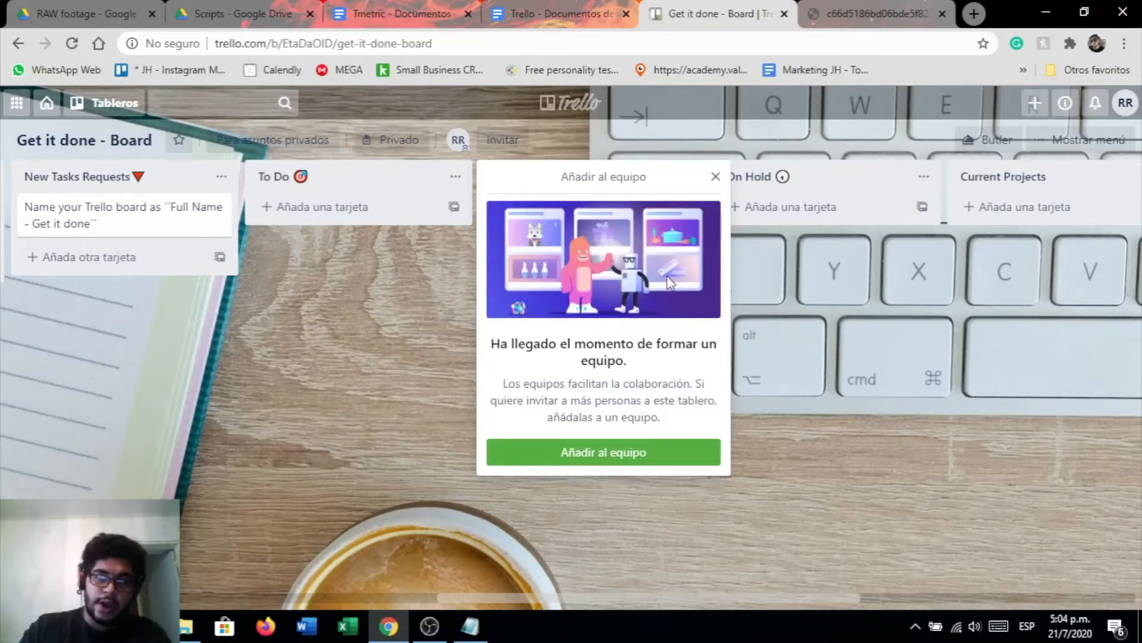
{"action": "left_click", "coordinate": [716, 177]}
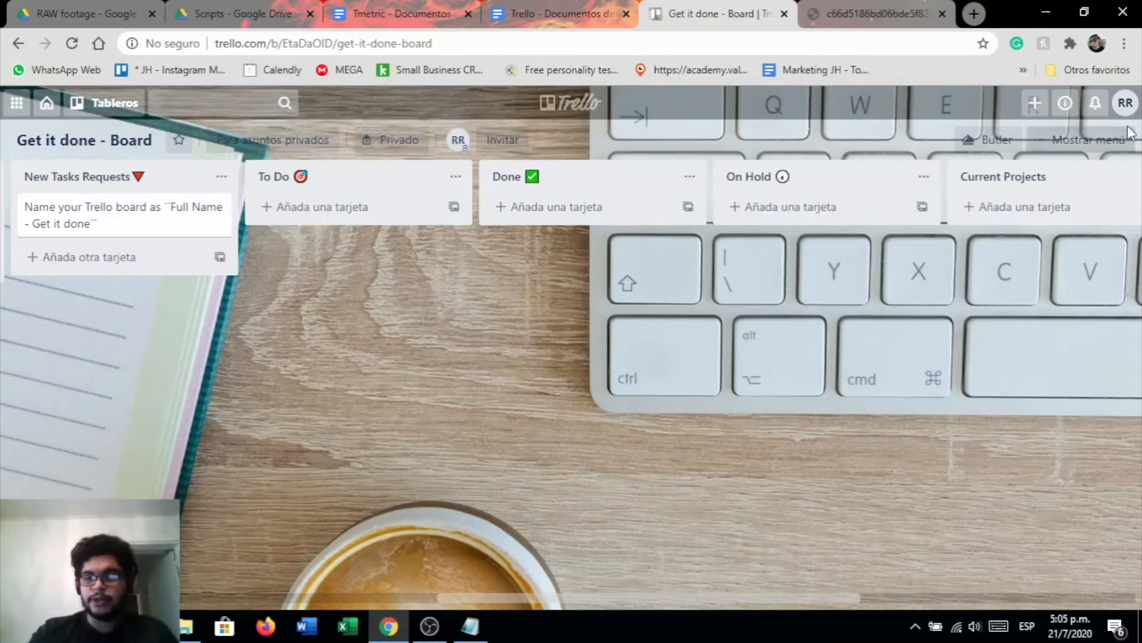
Step: Set the notification email frequency to Al instante
{"action": "left_click", "coordinate": [1097, 104]}
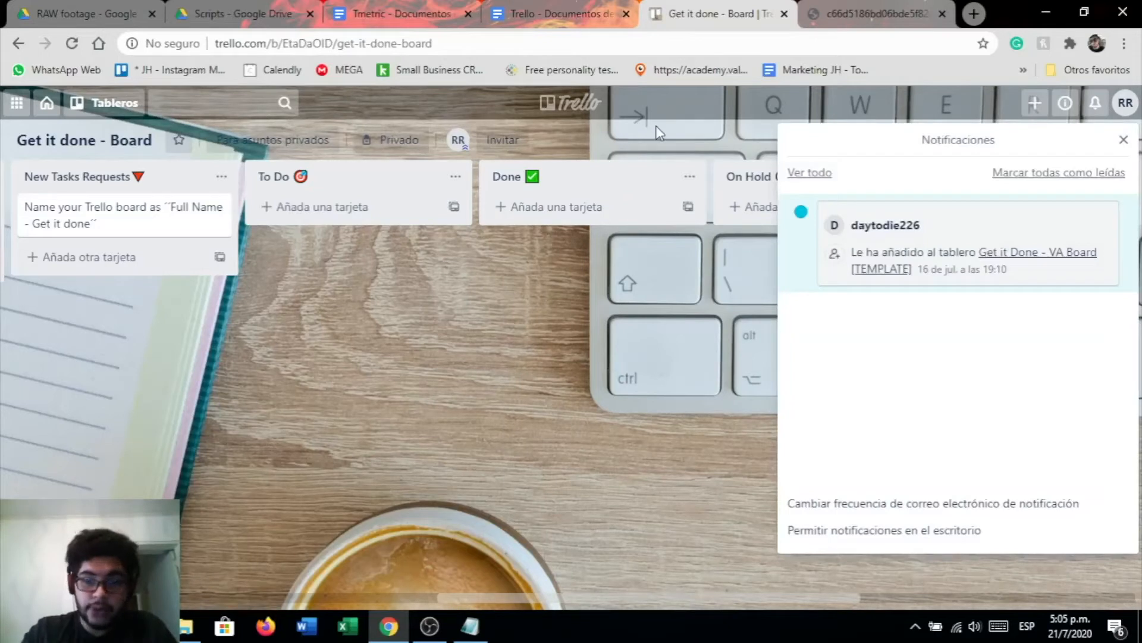
{"action": "left_click", "coordinate": [857, 504]}
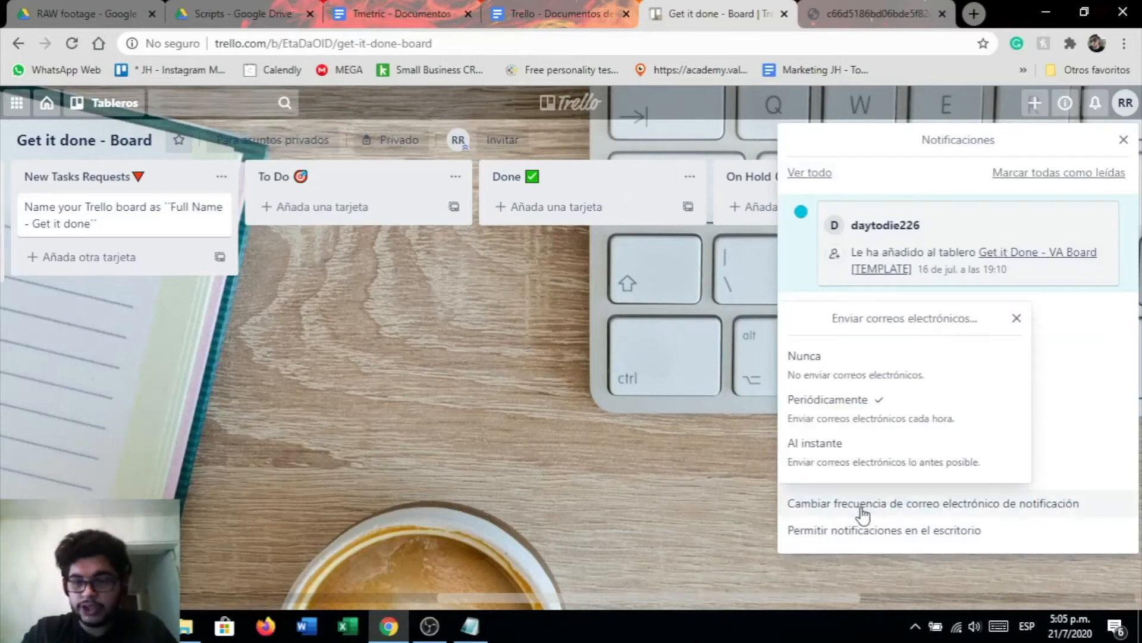
{"action": "left_click", "coordinate": [850, 460]}
{"action": "left_click", "coordinate": [610, 464]}
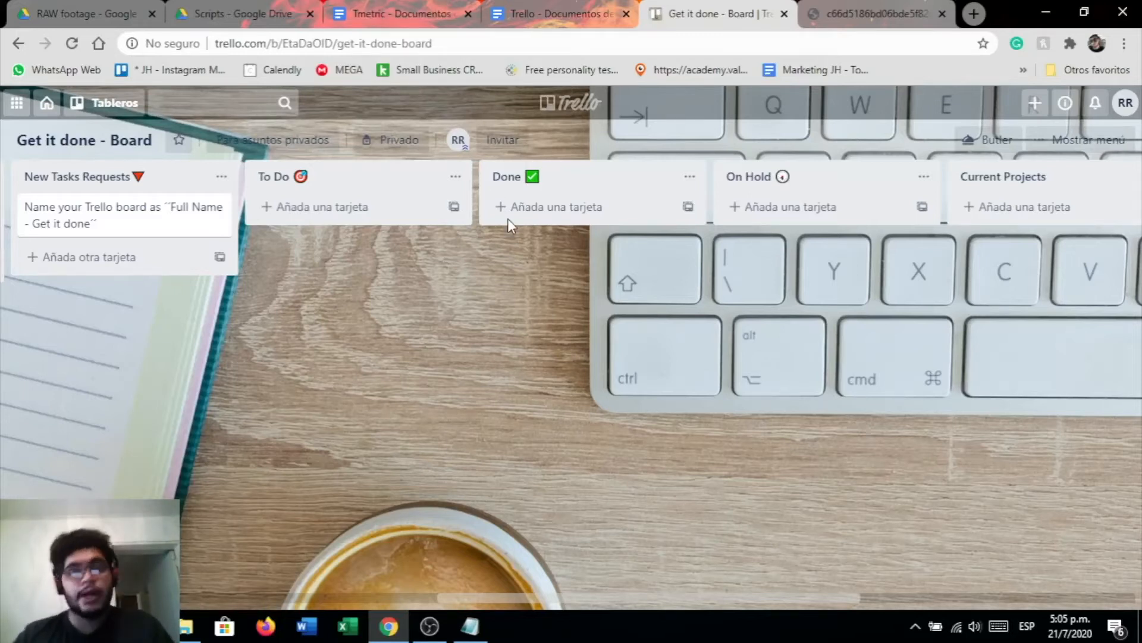
Step: In the board's email-to-board settings, send emailed cards to the New Tasks Requests list
{"action": "left_click", "coordinate": [1059, 140]}
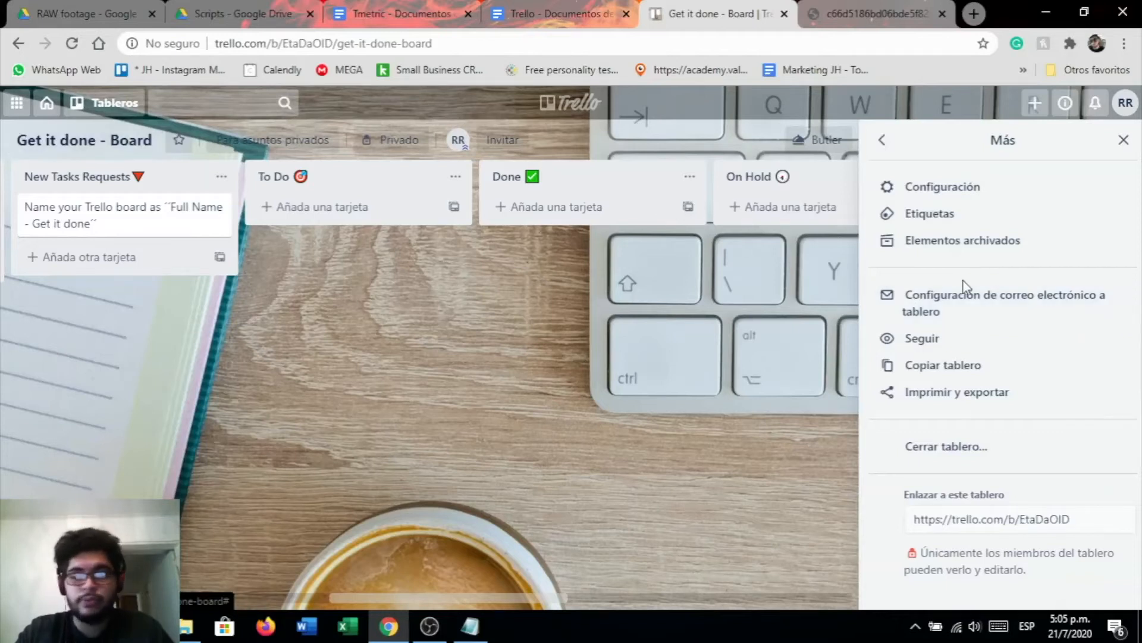
{"action": "left_click", "coordinate": [971, 306]}
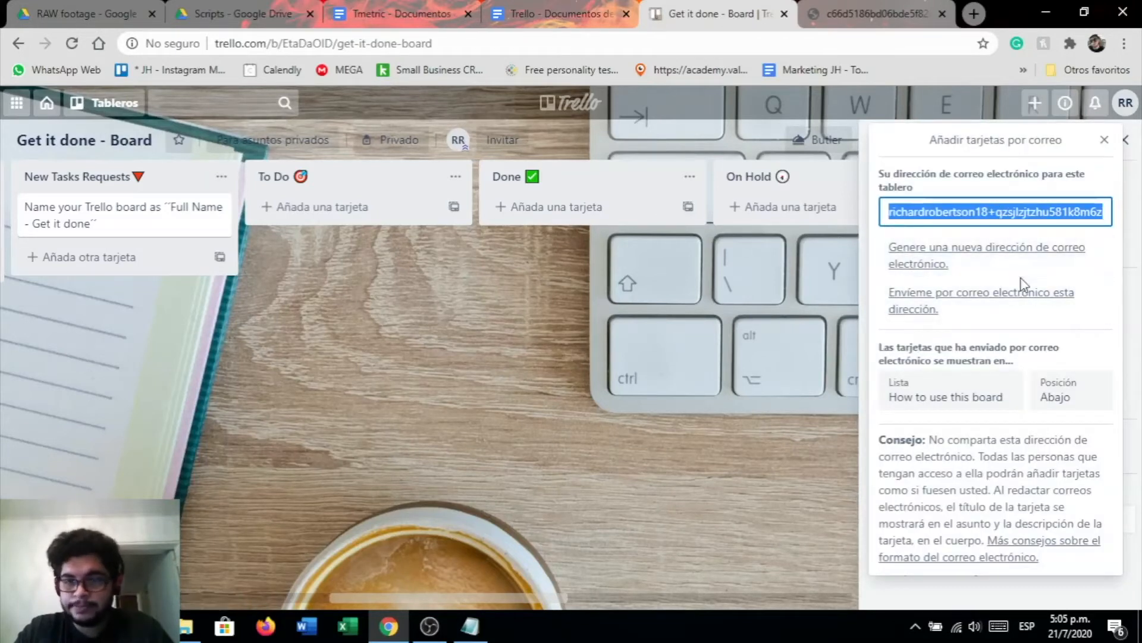
{"action": "left_click", "coordinate": [988, 210]}
{"action": "left_click", "coordinate": [1081, 210]}
{"action": "left_click", "coordinate": [1110, 211]}
{"action": "left_click", "coordinate": [1099, 205]}
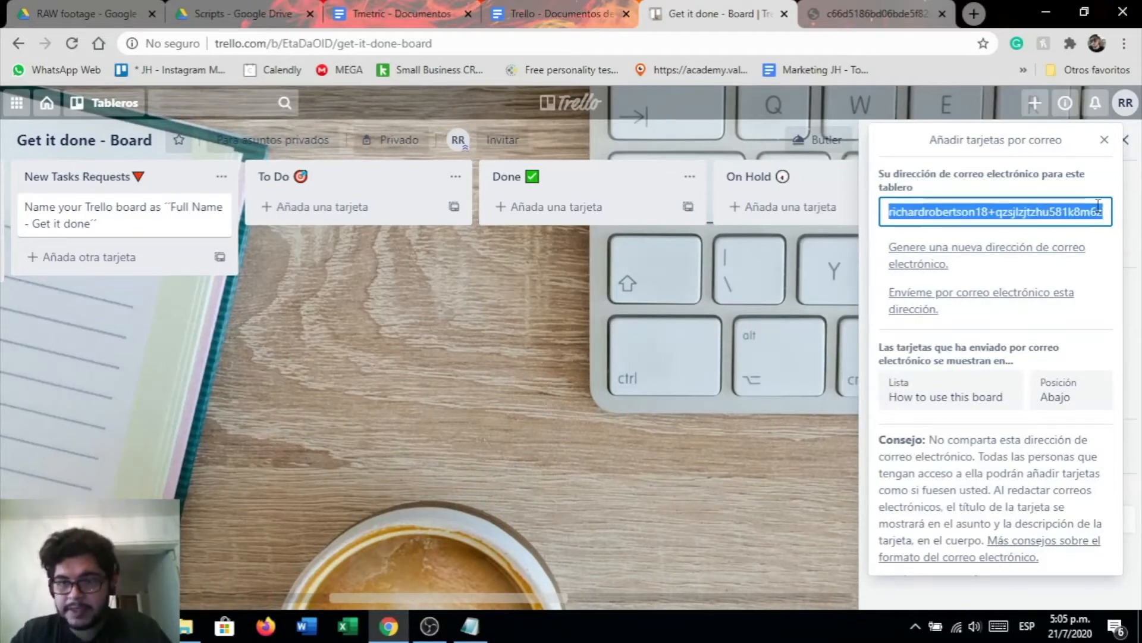
{"action": "left_click", "coordinate": [929, 398]}
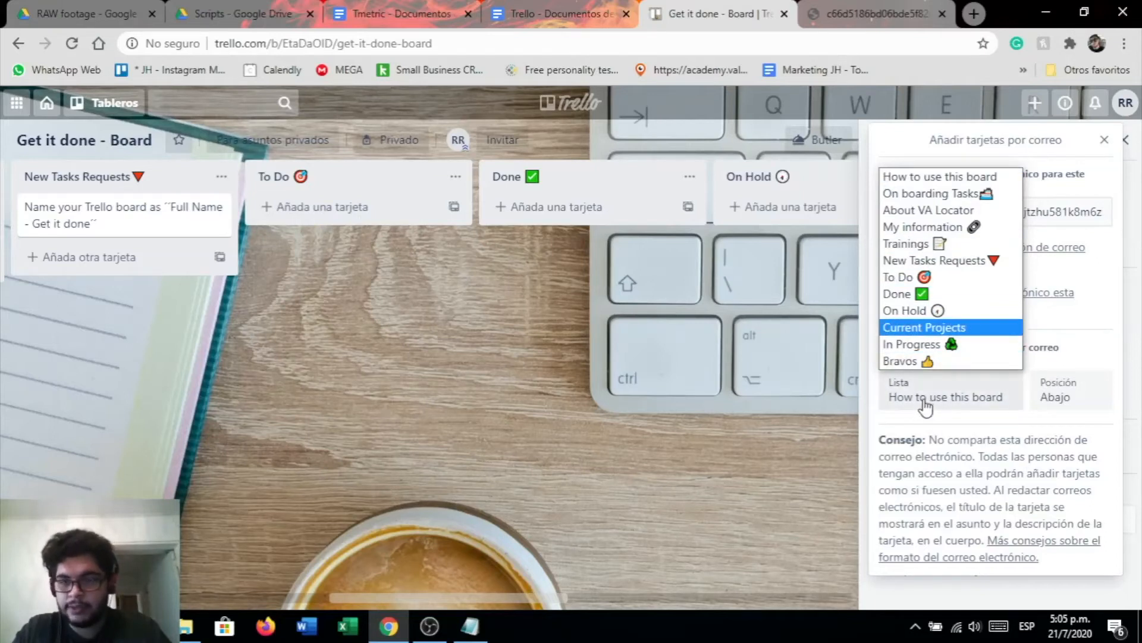
{"action": "left_click", "coordinate": [934, 260]}
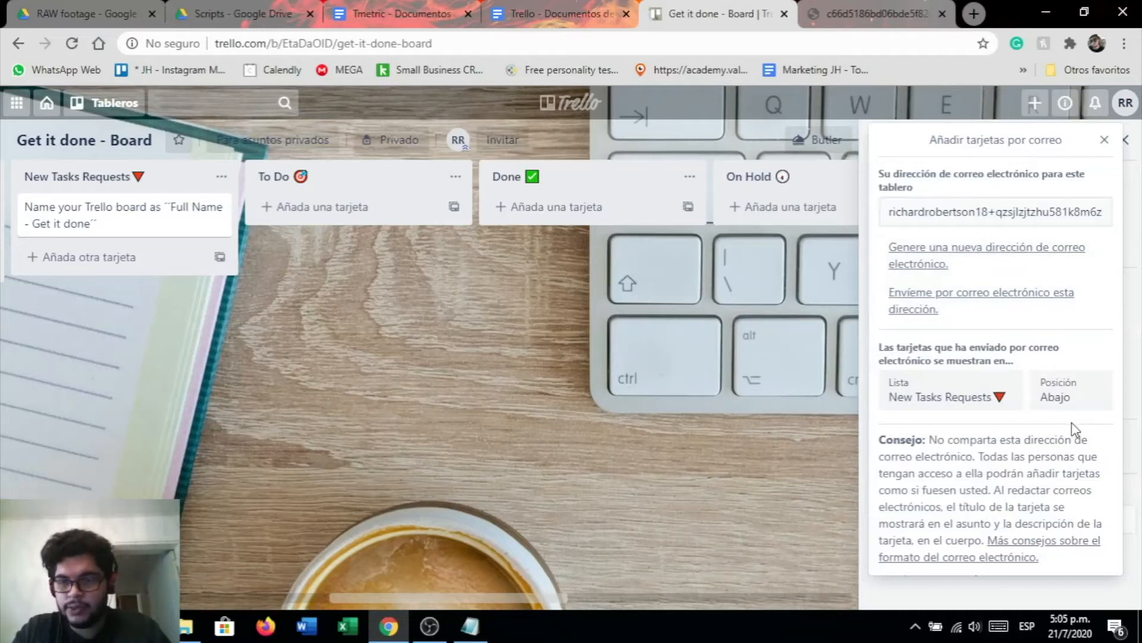
{"action": "left_click", "coordinate": [720, 427]}
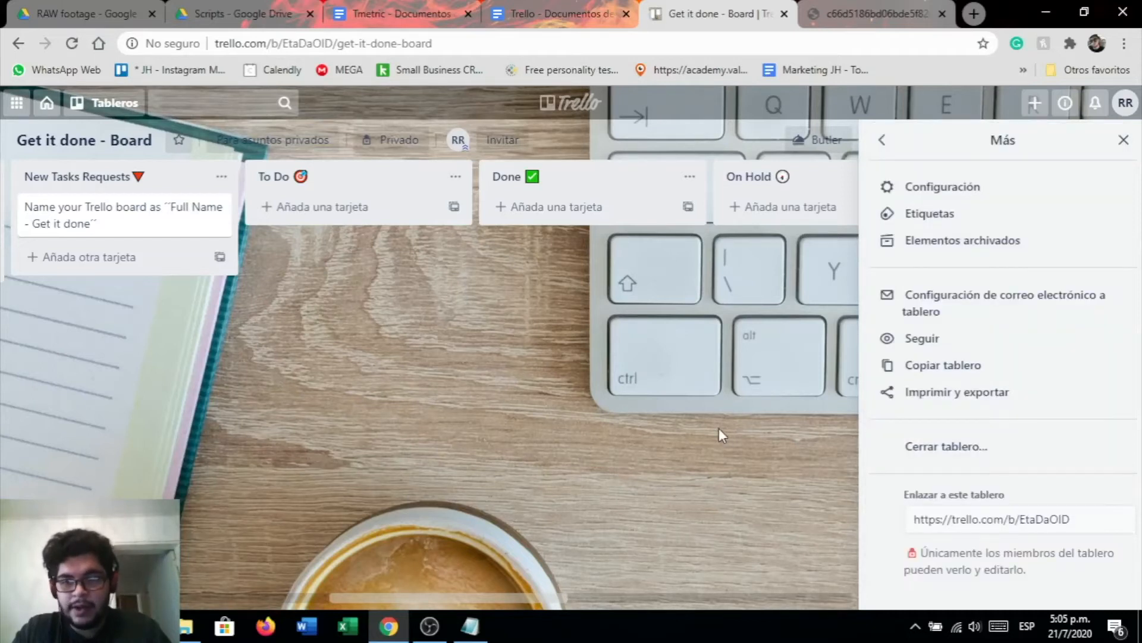
Step: Copy the board's email address from the email-to-board settings and open gmail.com in the other browser tab
{"action": "left_click", "coordinate": [966, 318]}
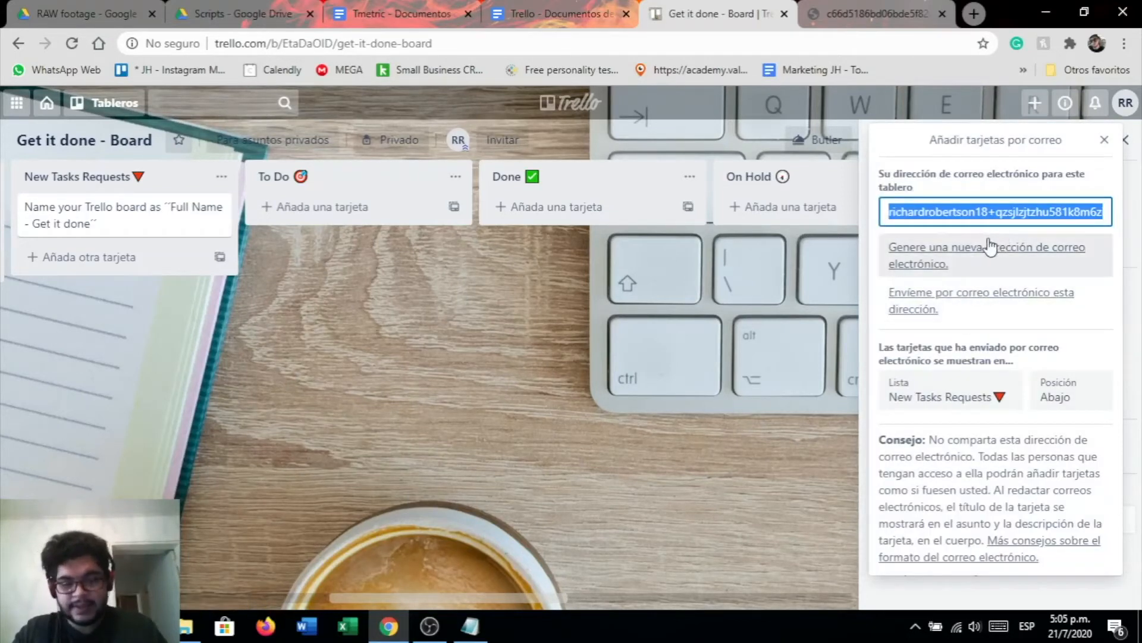
{"action": "left_click", "coordinate": [873, 7]}
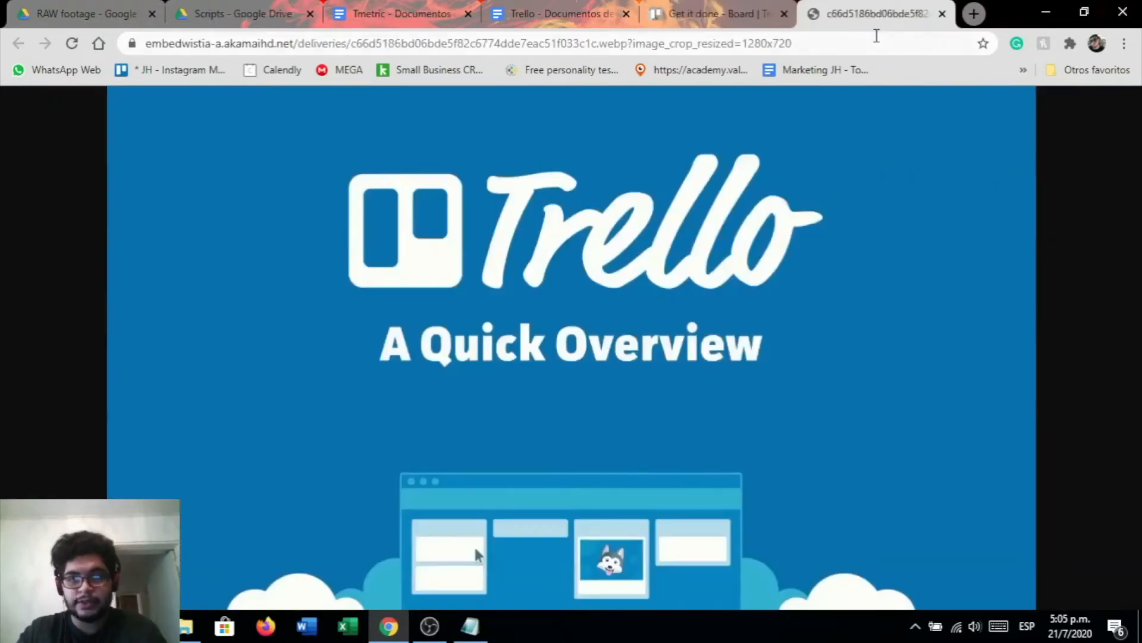
{"action": "left_click", "coordinate": [876, 36]}
{"action": "type", "text": "gmail.com"}
{"action": "key", "text": "Return"}
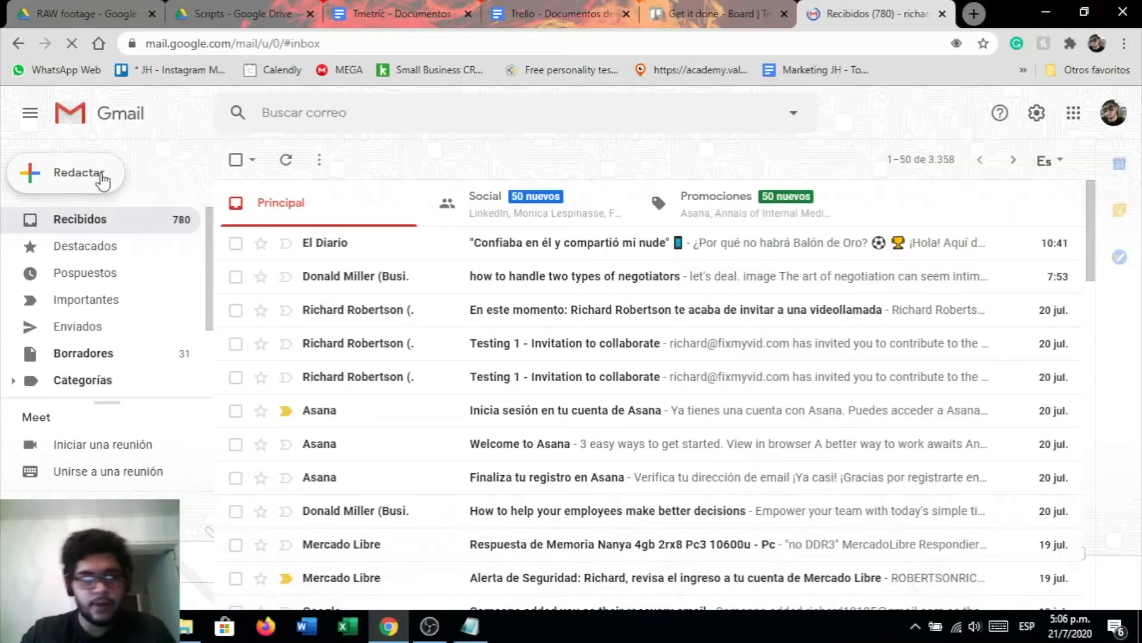
{"action": "left_click", "coordinate": [665, 307]}
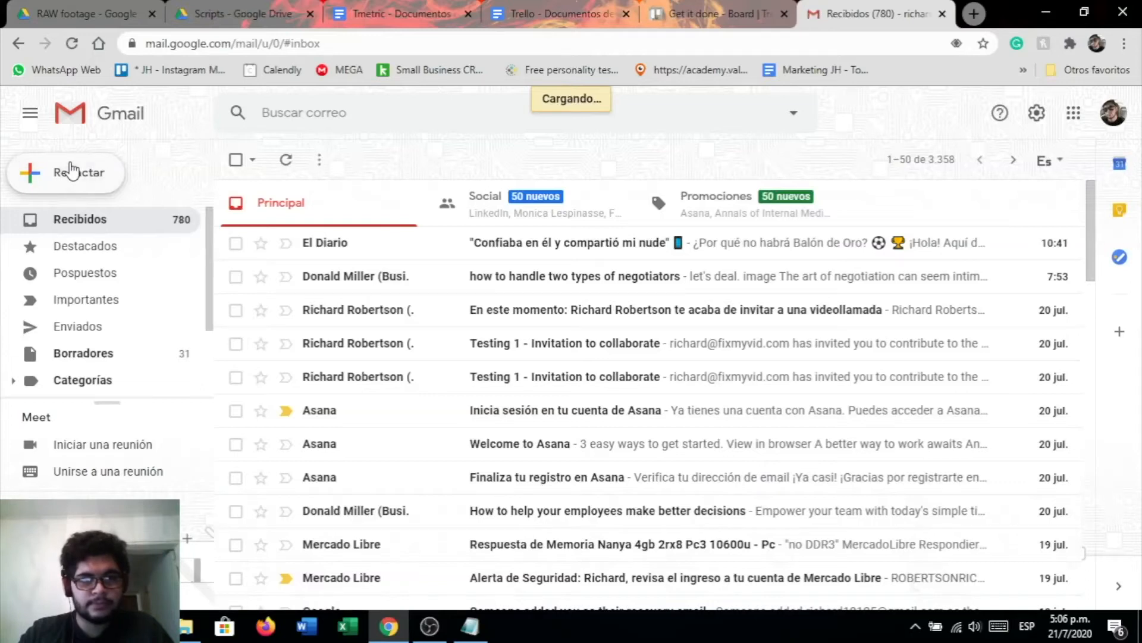
Step: Send a new email to the board's copied address with the subject TEST and the message "This is a test"
{"action": "left_click", "coordinate": [72, 171]}
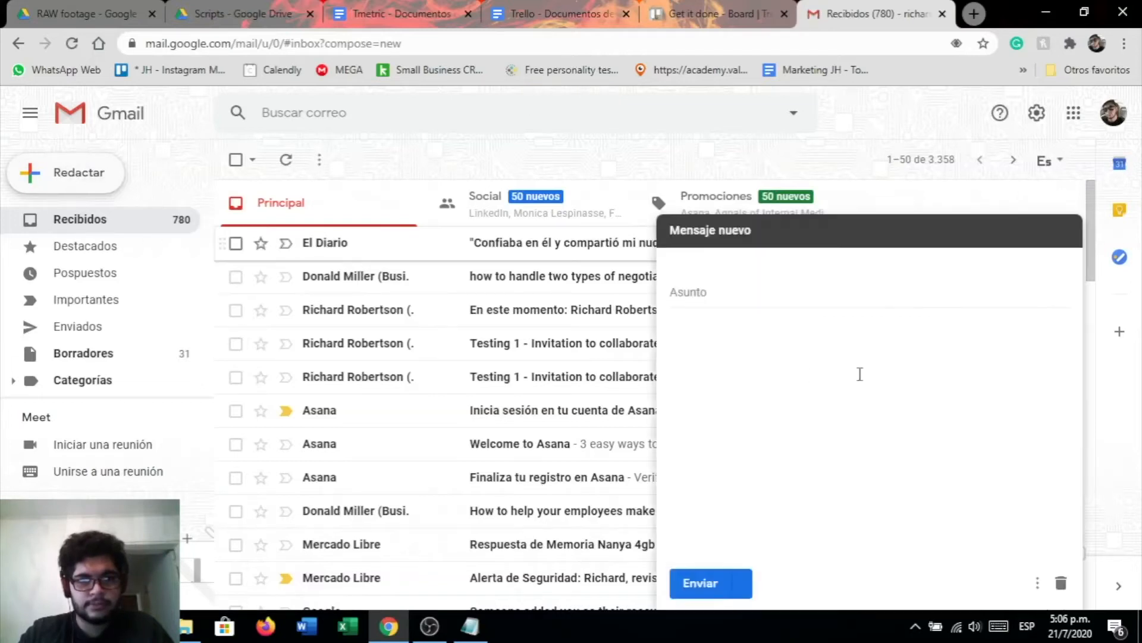
{"action": "right_click", "coordinate": [732, 262]}
{"action": "left_click", "coordinate": [787, 365]}
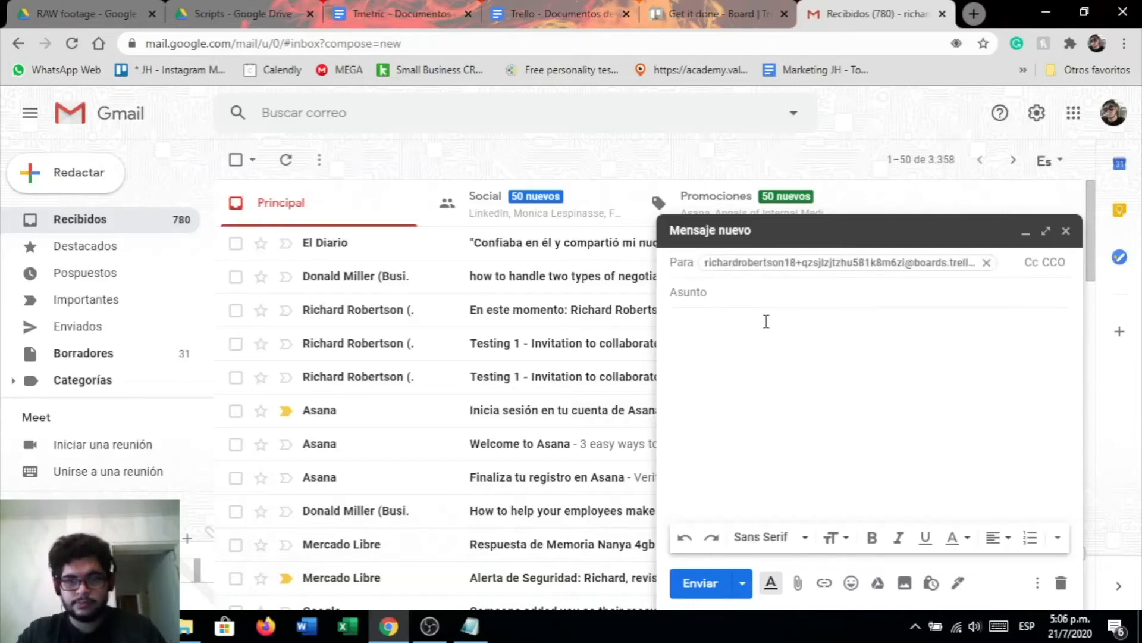
{"action": "left_click", "coordinate": [751, 296]}
{"action": "type", "text": "TEst"}
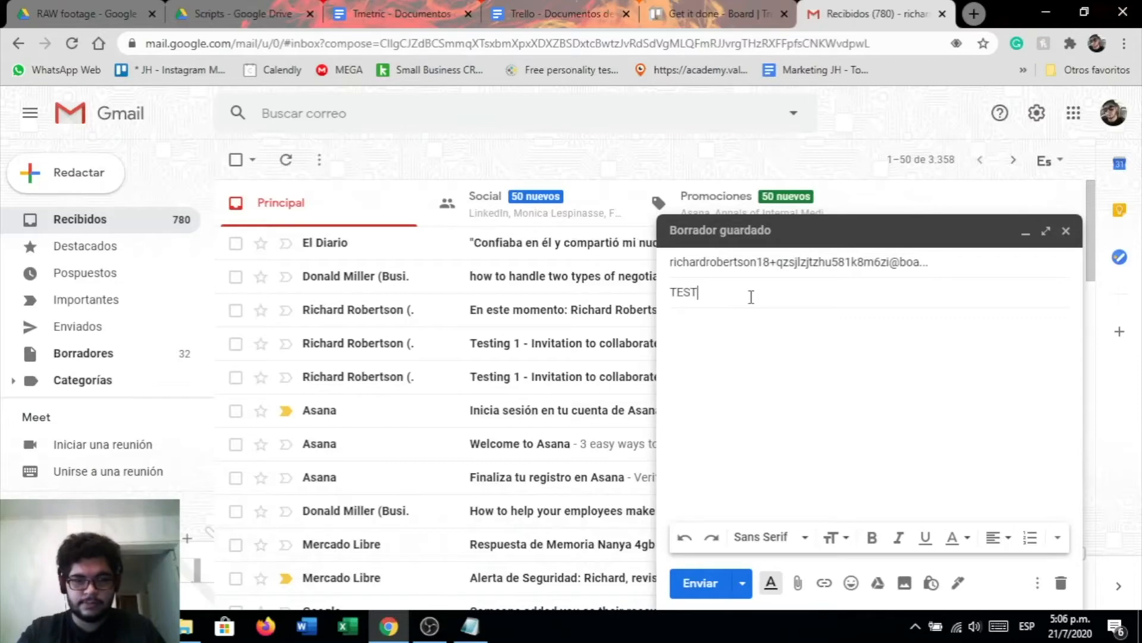
{"action": "left_click", "coordinate": [740, 336]}
{"action": "type", "text": "TH"}
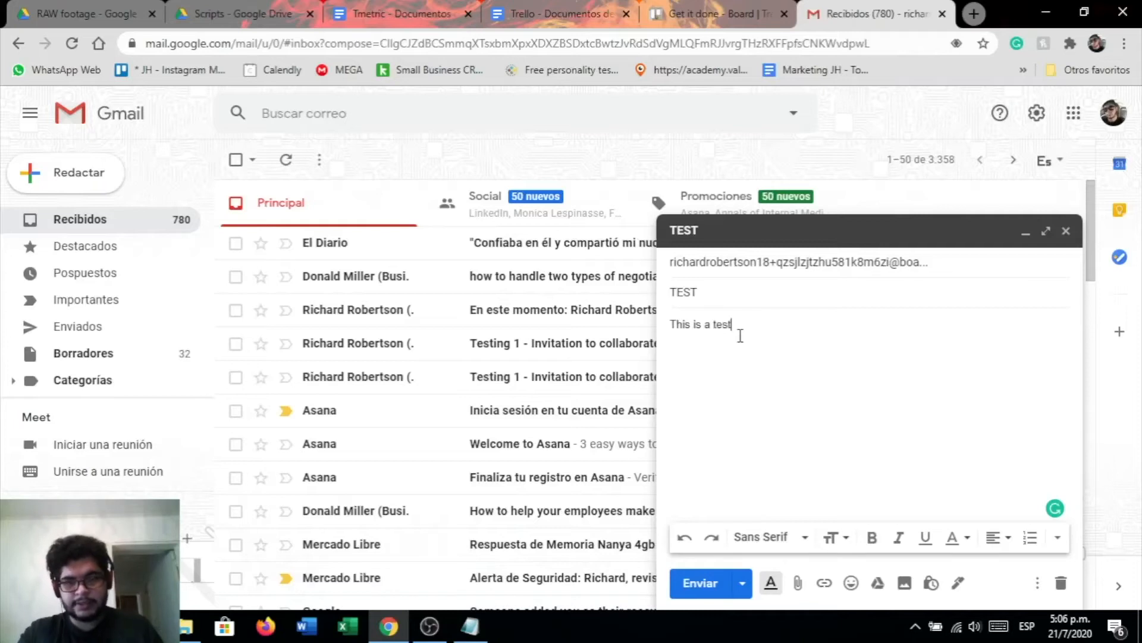
{"action": "left_click", "coordinate": [701, 583]}
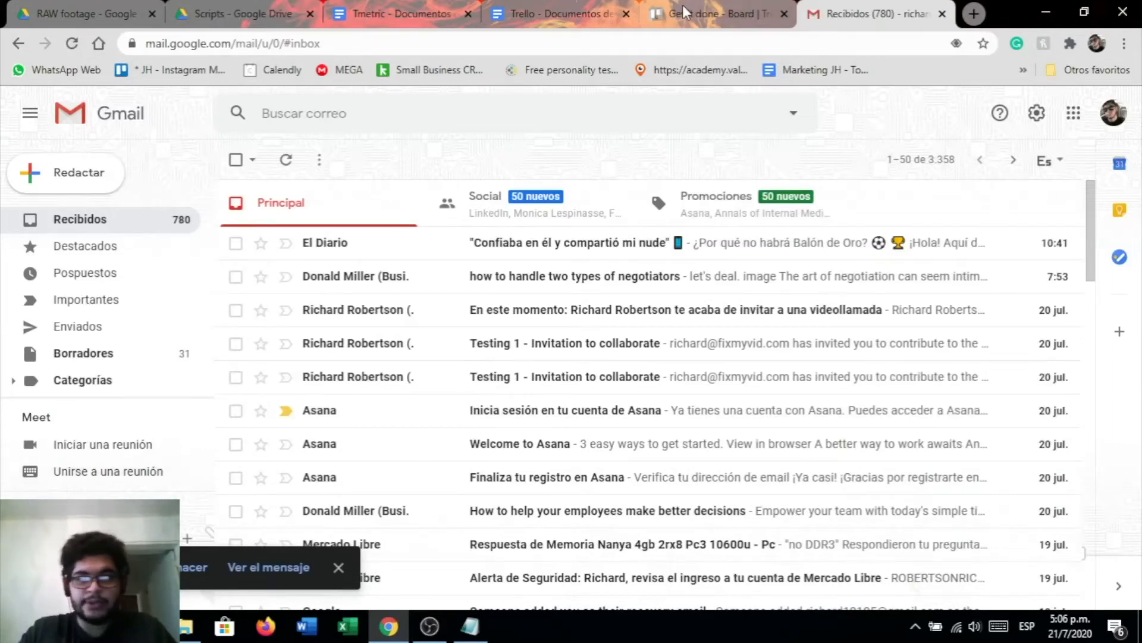
Step: Return to the Trello board, close its email settings and menu, and open the TEST card in New Tasks Requests
{"action": "left_click", "coordinate": [701, 14]}
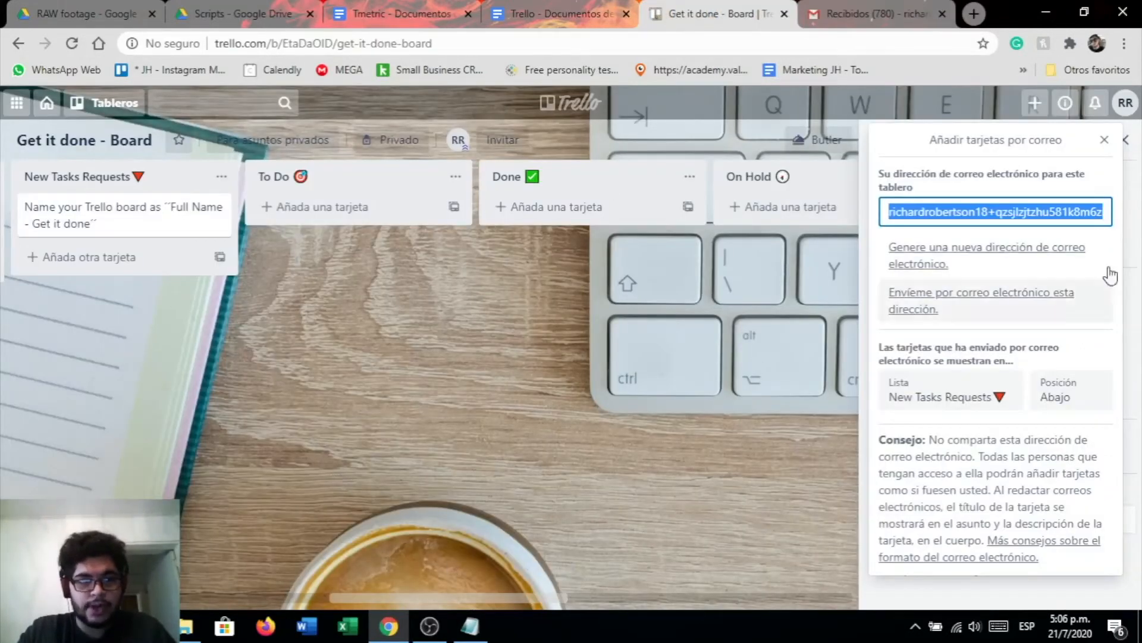
{"action": "left_click", "coordinate": [1105, 141]}
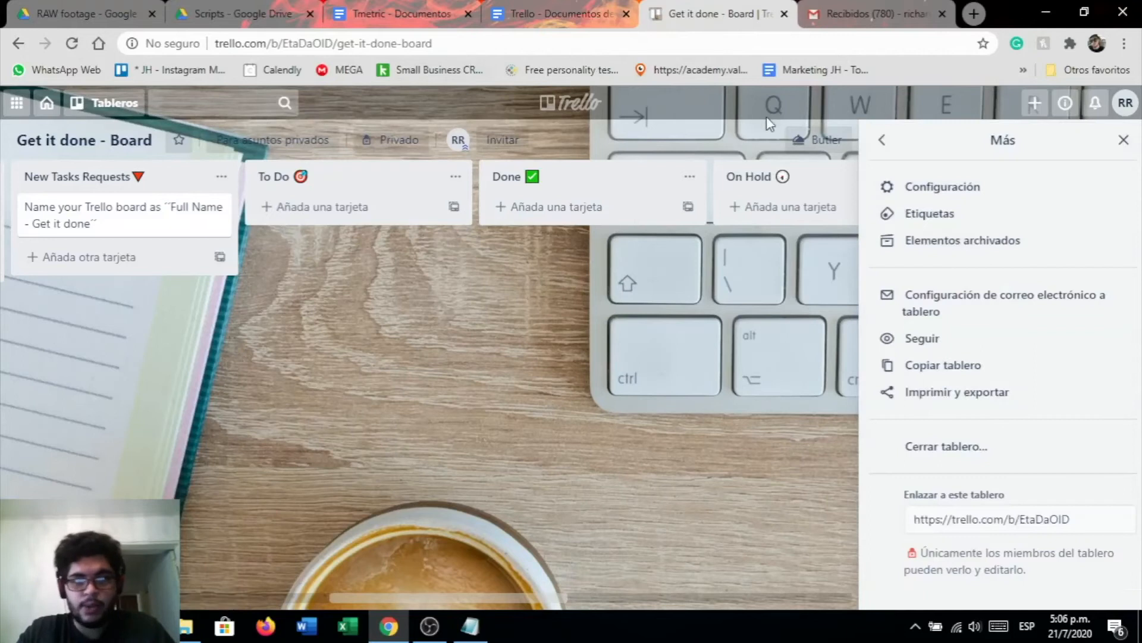
{"action": "left_click", "coordinate": [1123, 140]}
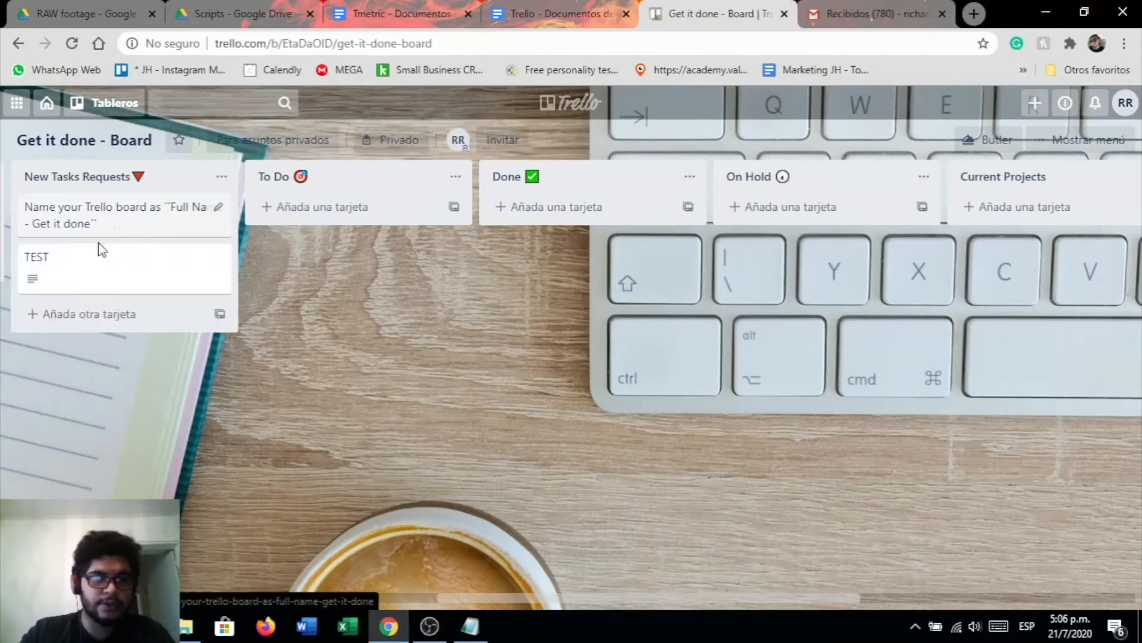
{"action": "left_click", "coordinate": [83, 269]}
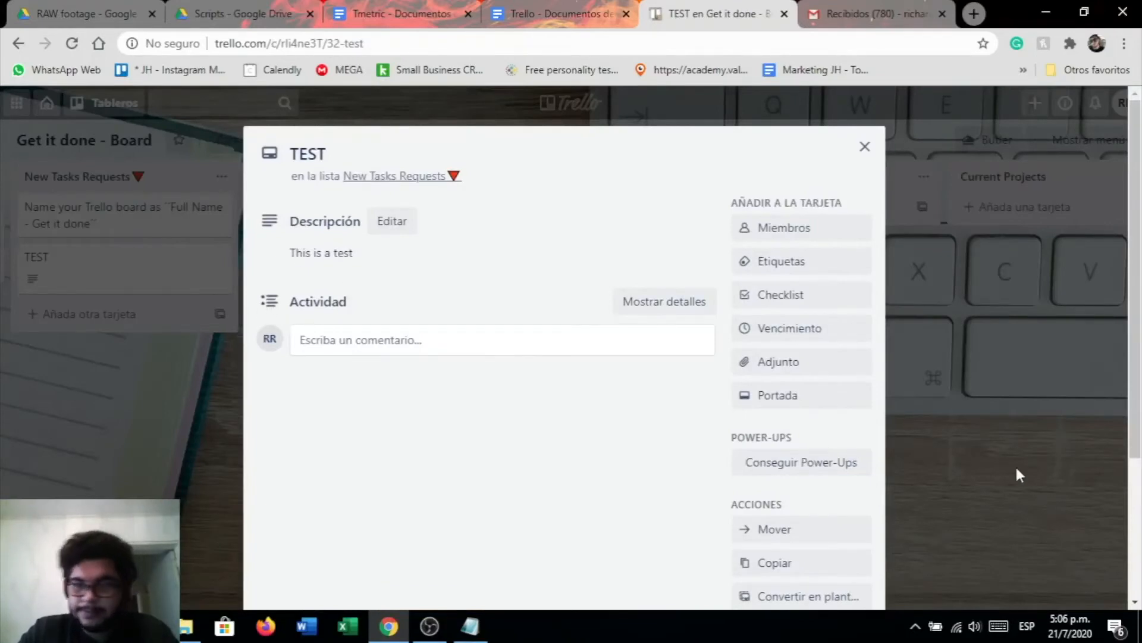
Step: Give the TEST card a due date of 22/7/2020 at 17:10 with the reminder set to En fecha de vencimiento
{"action": "left_click", "coordinate": [805, 331]}
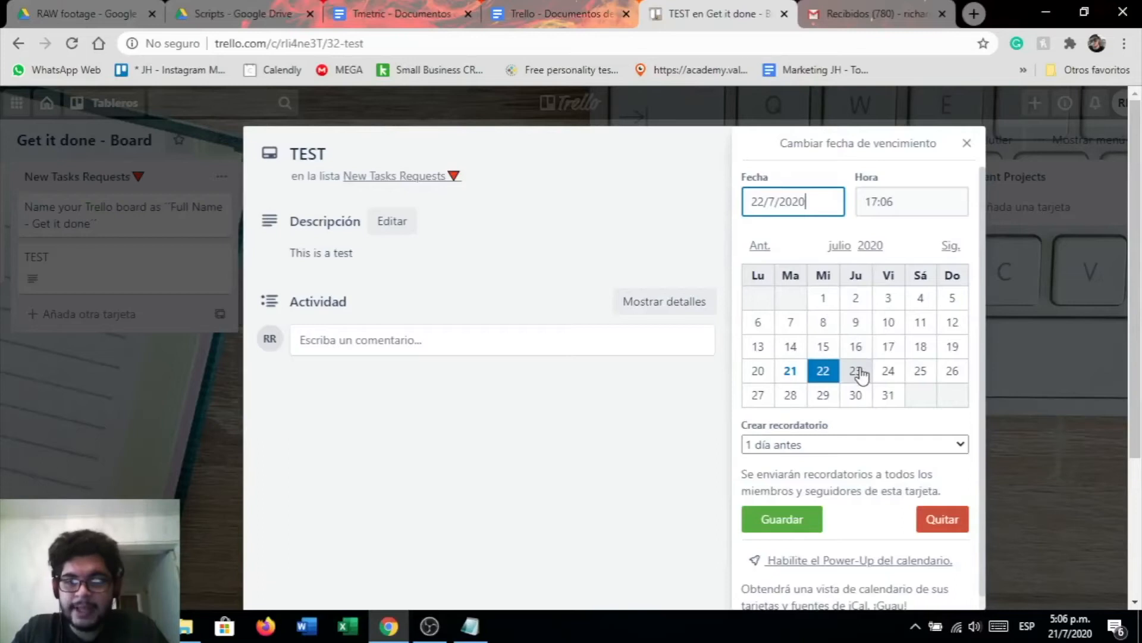
{"action": "left_click", "coordinate": [902, 207]}
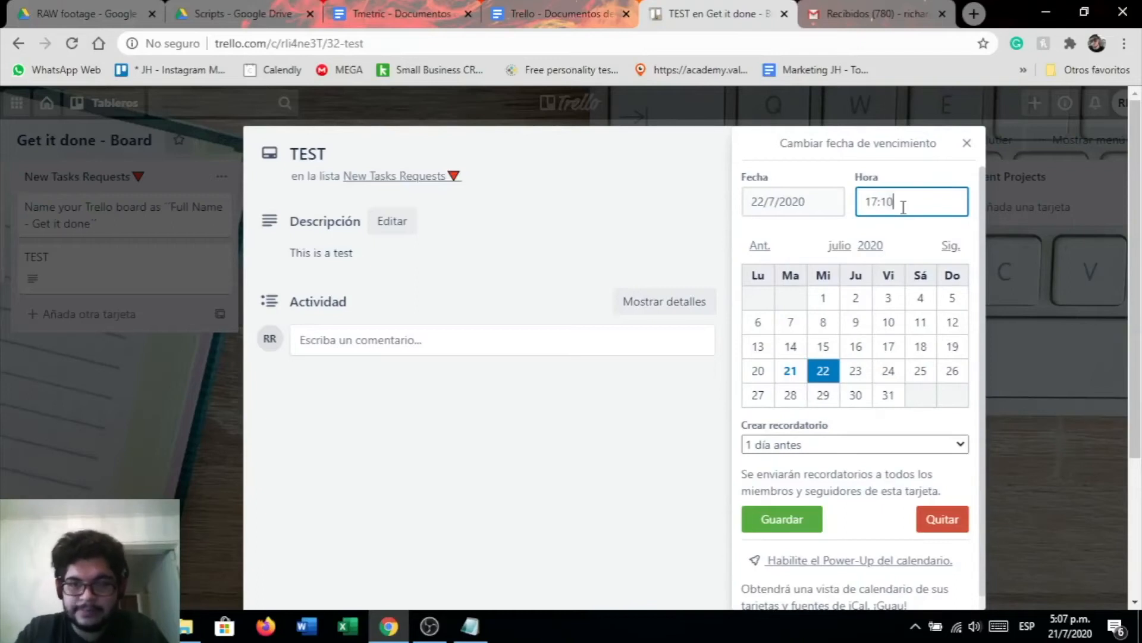
{"action": "left_click", "coordinate": [904, 450]}
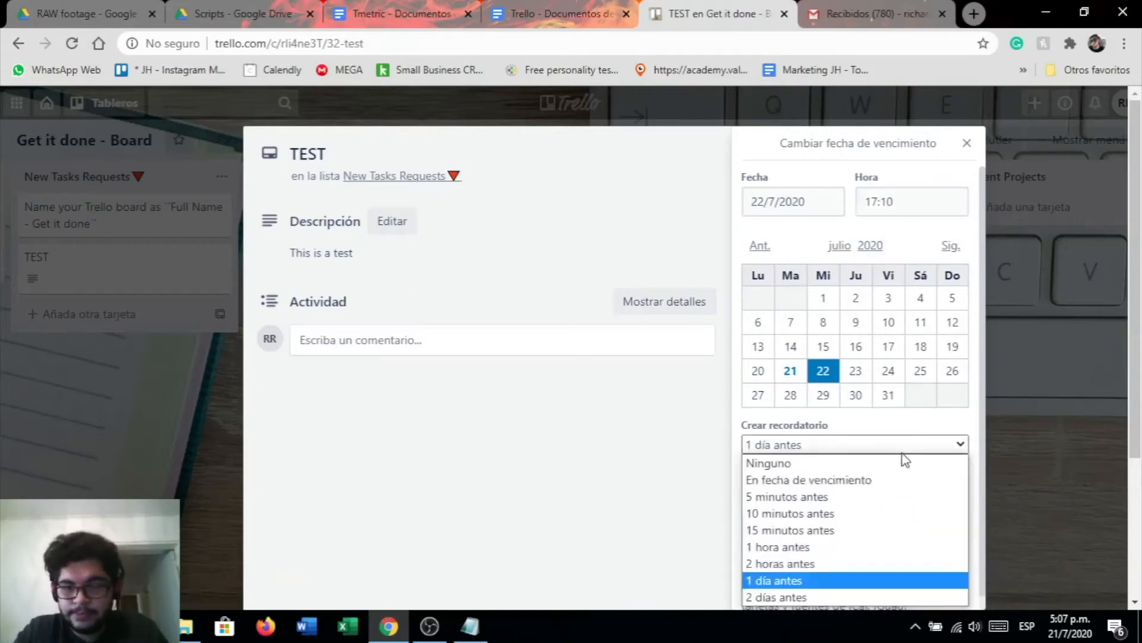
{"action": "left_click", "coordinate": [865, 495]}
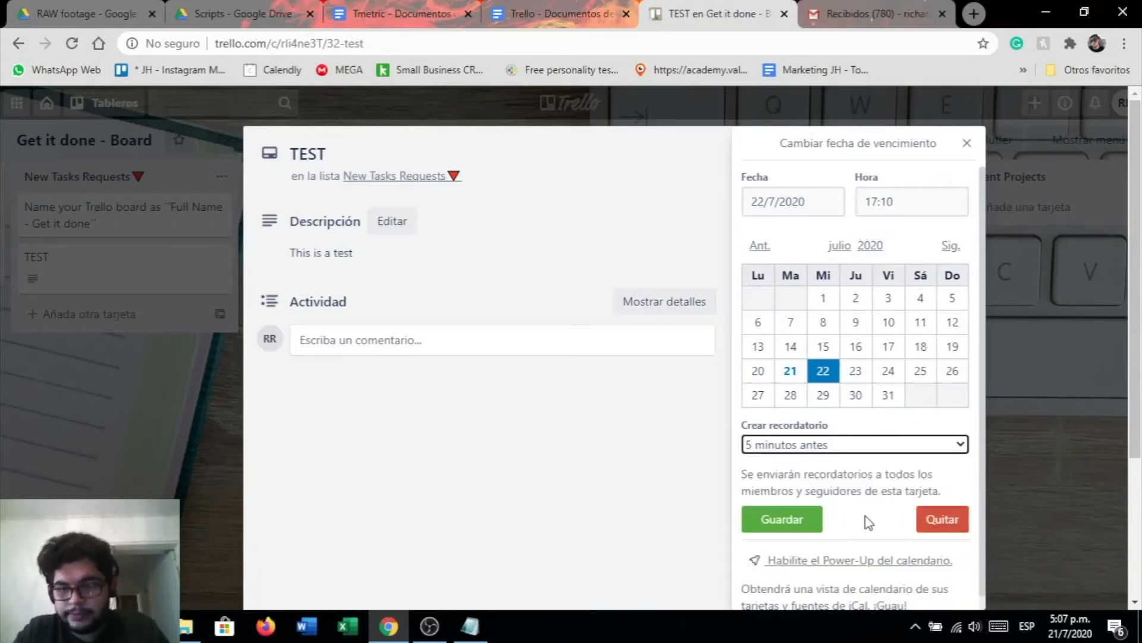
{"action": "left_click", "coordinate": [808, 452]}
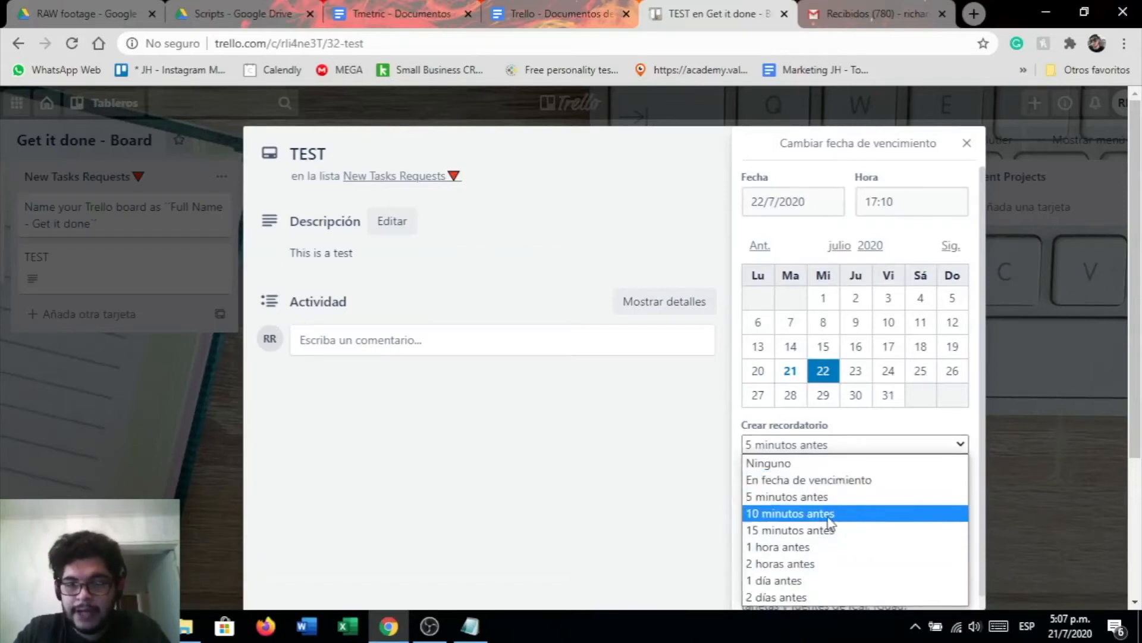
{"action": "left_click", "coordinate": [835, 486]}
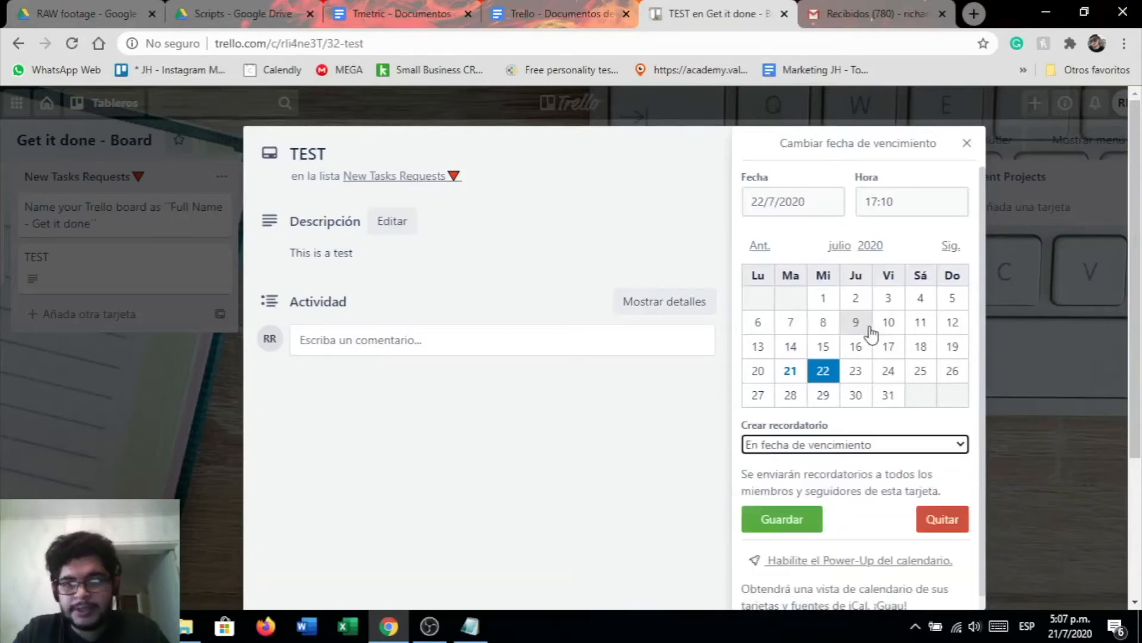
{"action": "left_click", "coordinate": [779, 520]}
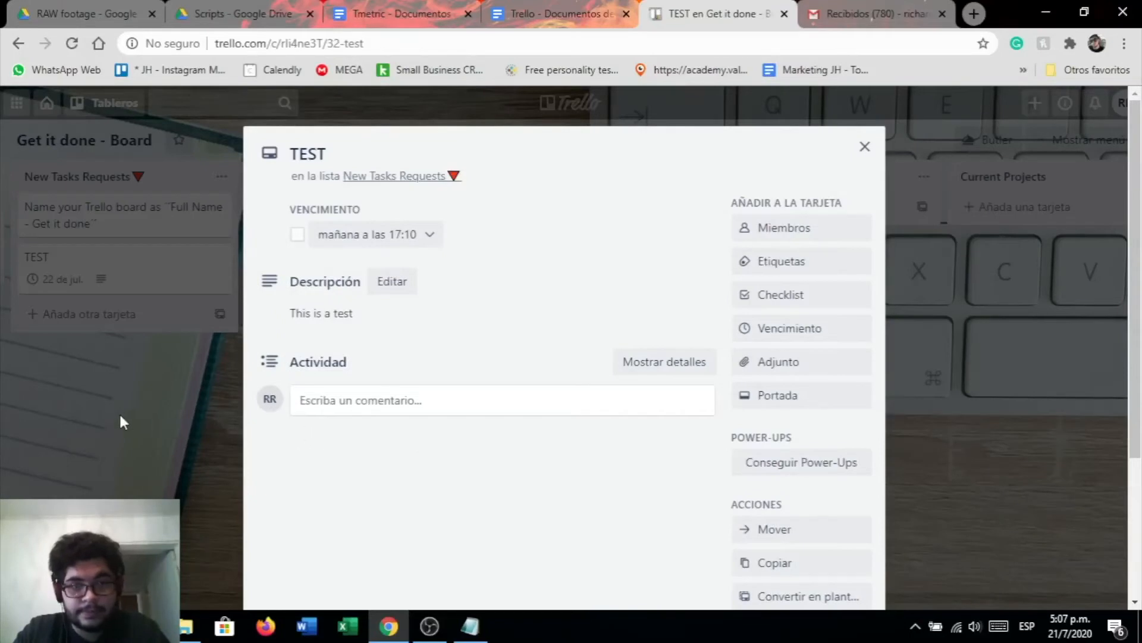
Step: Review the TEST card's due date settings, save them again, and view the card's remaining actions
{"action": "left_click", "coordinate": [751, 328]}
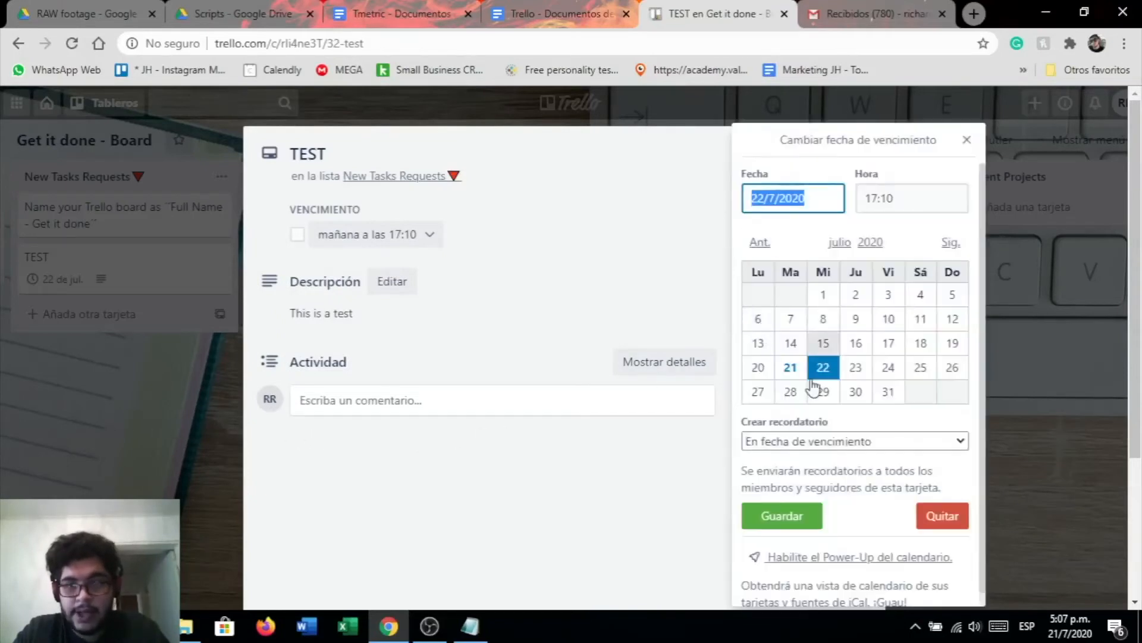
{"action": "left_click", "coordinate": [791, 520]}
{"action": "scroll", "coordinate": [638, 441], "scroll_direction": "down", "scroll_amount": 3}
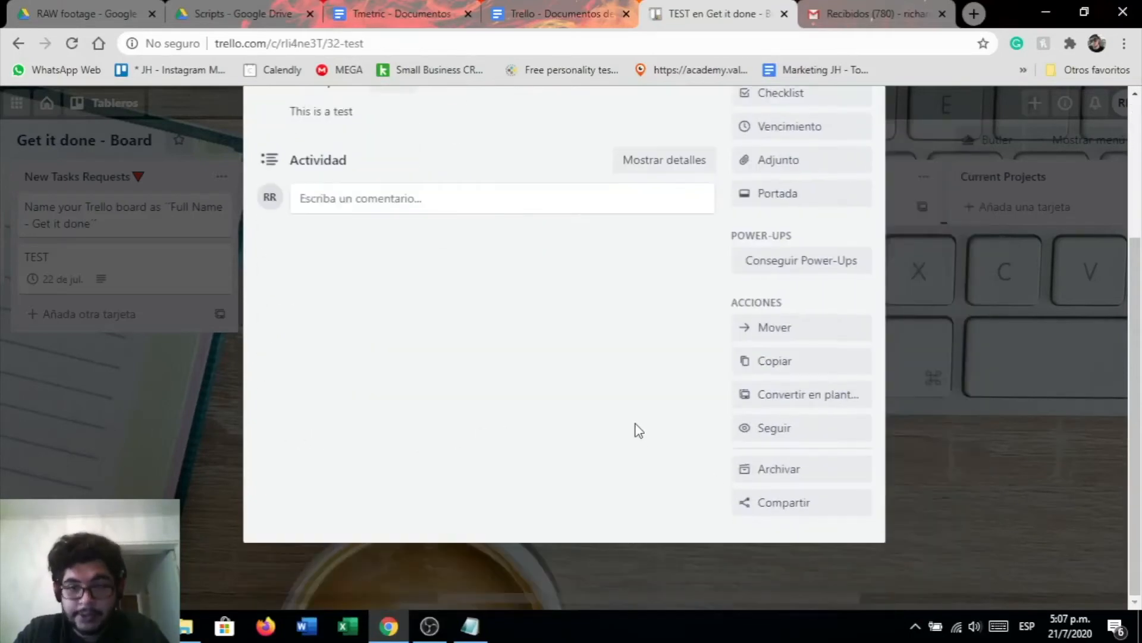
Step: View the member options available for the TEST card and close them without assigning anyone
{"action": "scroll", "coordinate": [637, 428], "scroll_direction": "up", "scroll_amount": 3}
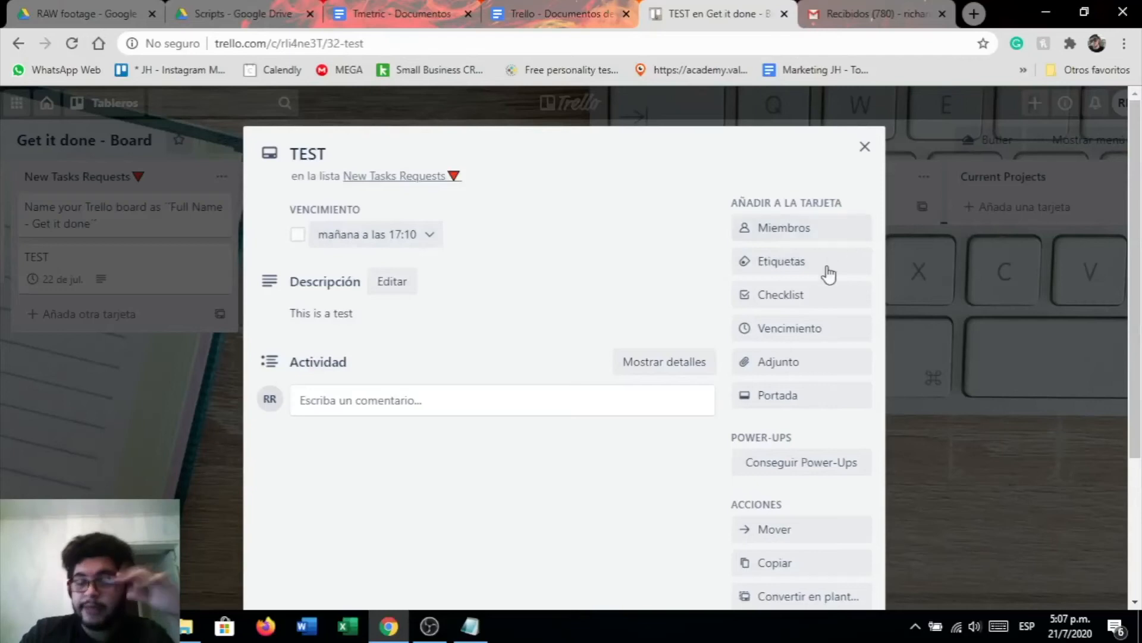
{"action": "left_click", "coordinate": [786, 235]}
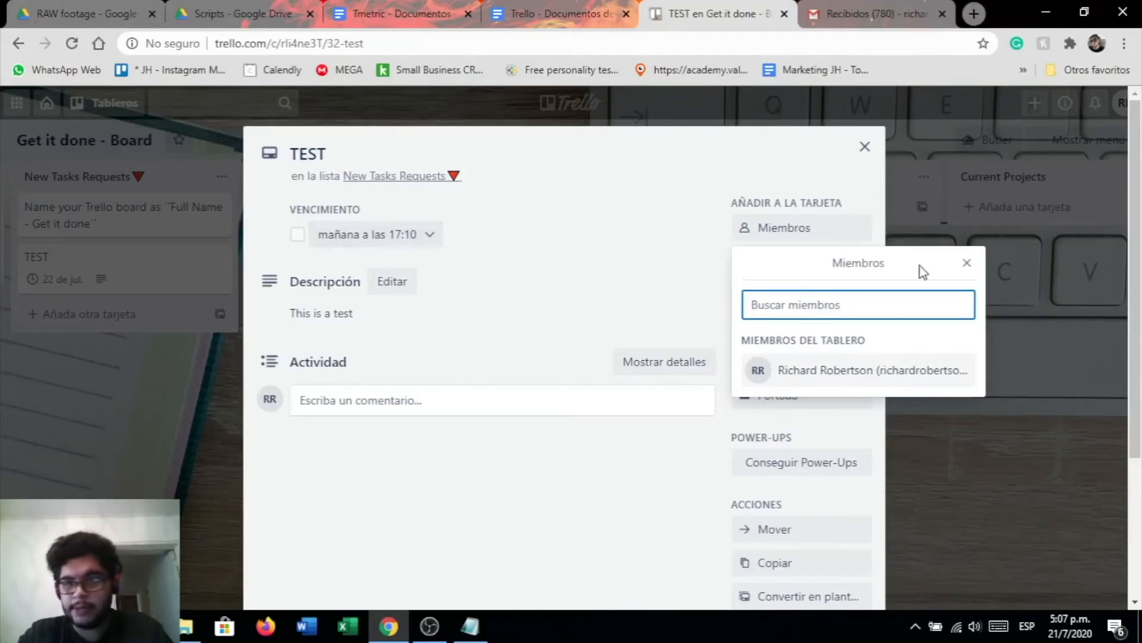
{"action": "left_click", "coordinate": [966, 263]}
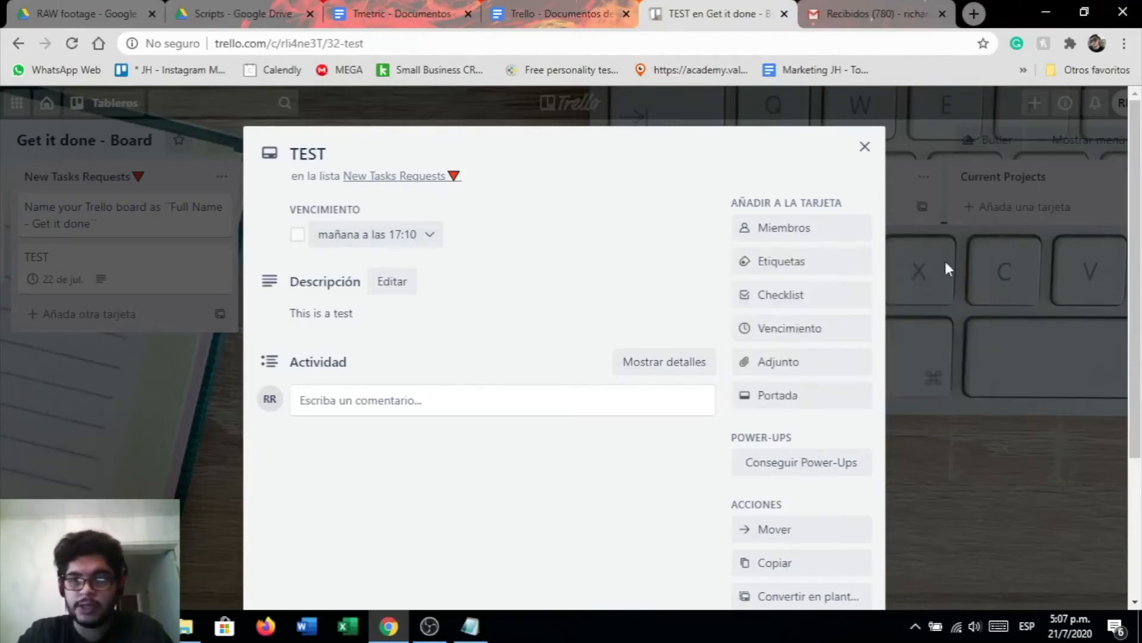
Step: Name the red label ASAP and apply it to the TEST card
{"action": "left_click", "coordinate": [765, 266]}
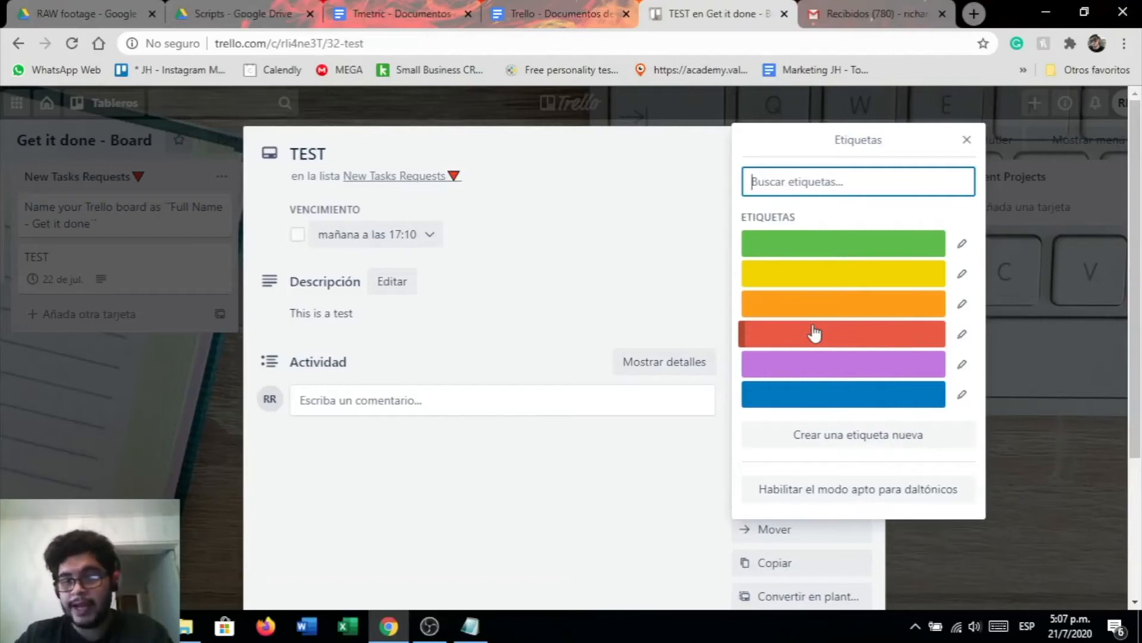
{"action": "left_click", "coordinate": [966, 139]}
{"action": "left_click", "coordinate": [840, 265]}
{"action": "left_click", "coordinate": [962, 334]}
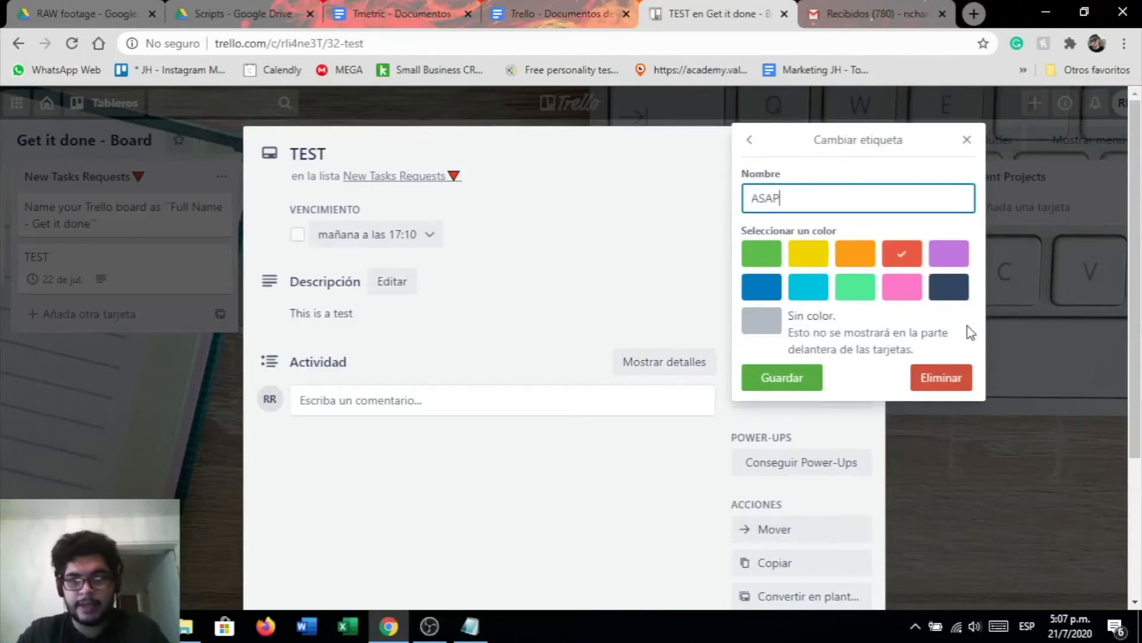
{"action": "left_click", "coordinate": [784, 381]}
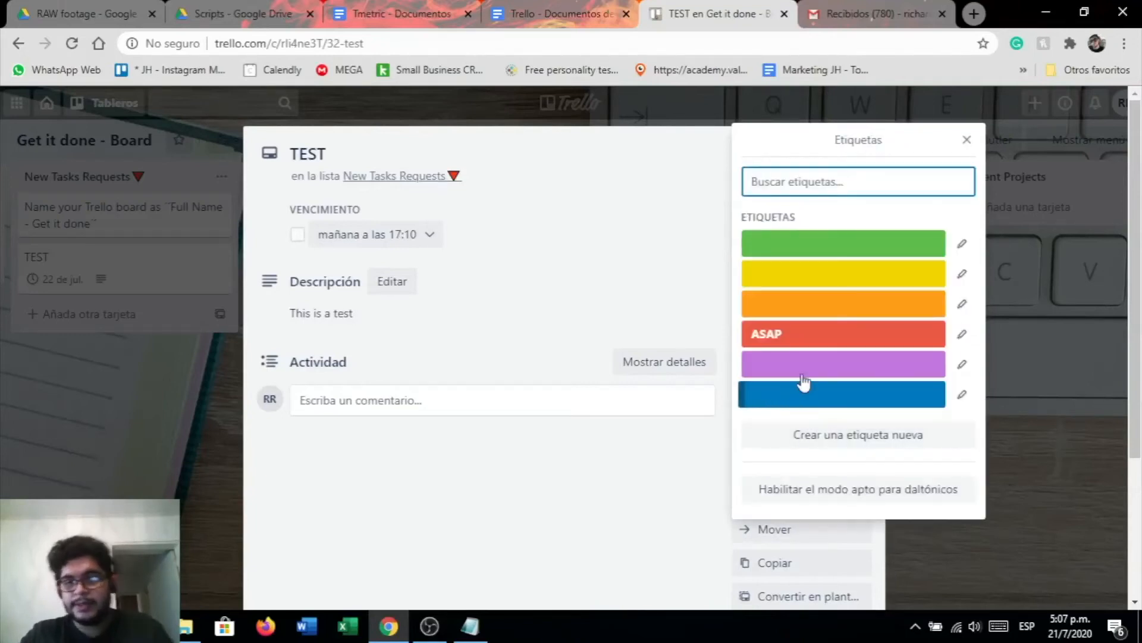
{"action": "left_click", "coordinate": [794, 345]}
{"action": "left_click", "coordinate": [641, 448]}
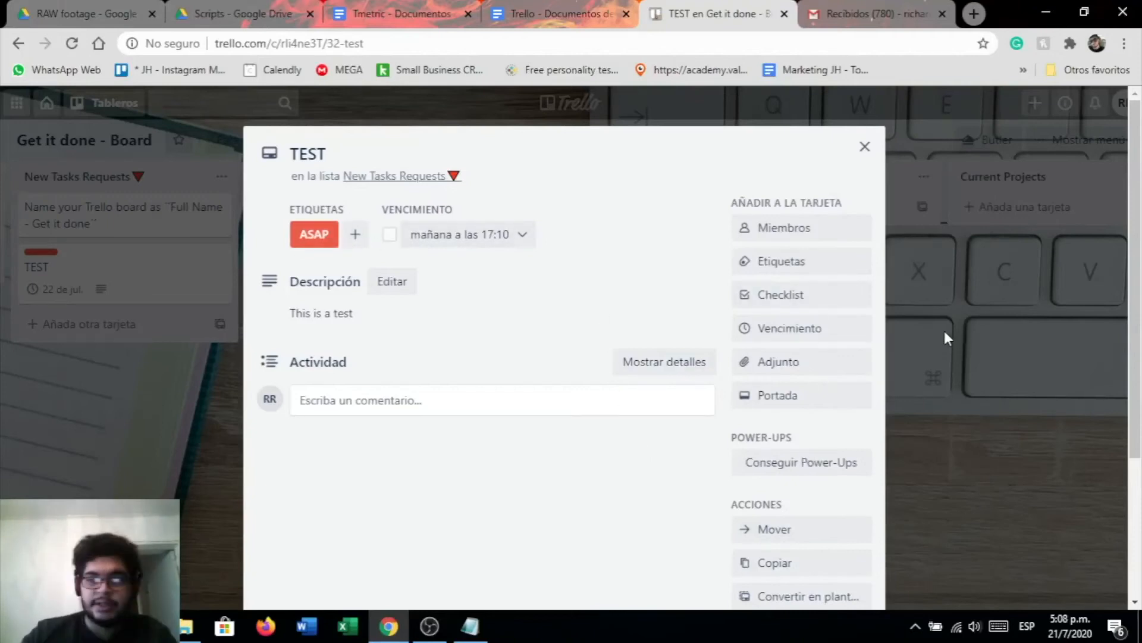
Step: Add a checklist to the TEST card with the items "Create a checklist" and "Check the checklist"
{"action": "left_click", "coordinate": [844, 301]}
{"action": "left_click", "coordinate": [778, 433]}
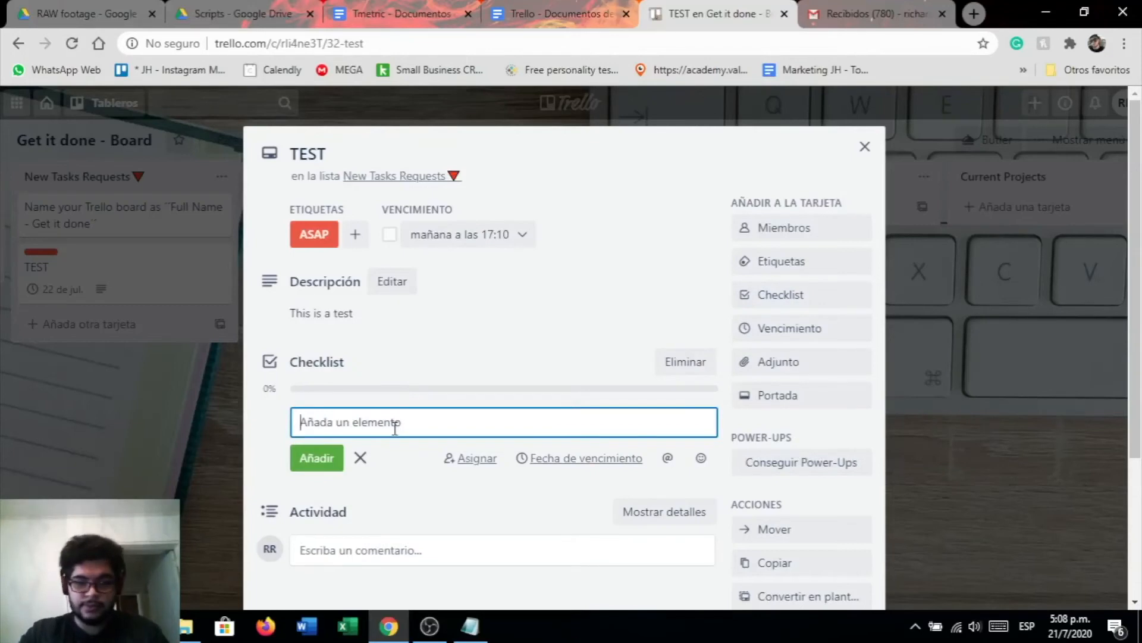
{"action": "type", "text": "Create"}
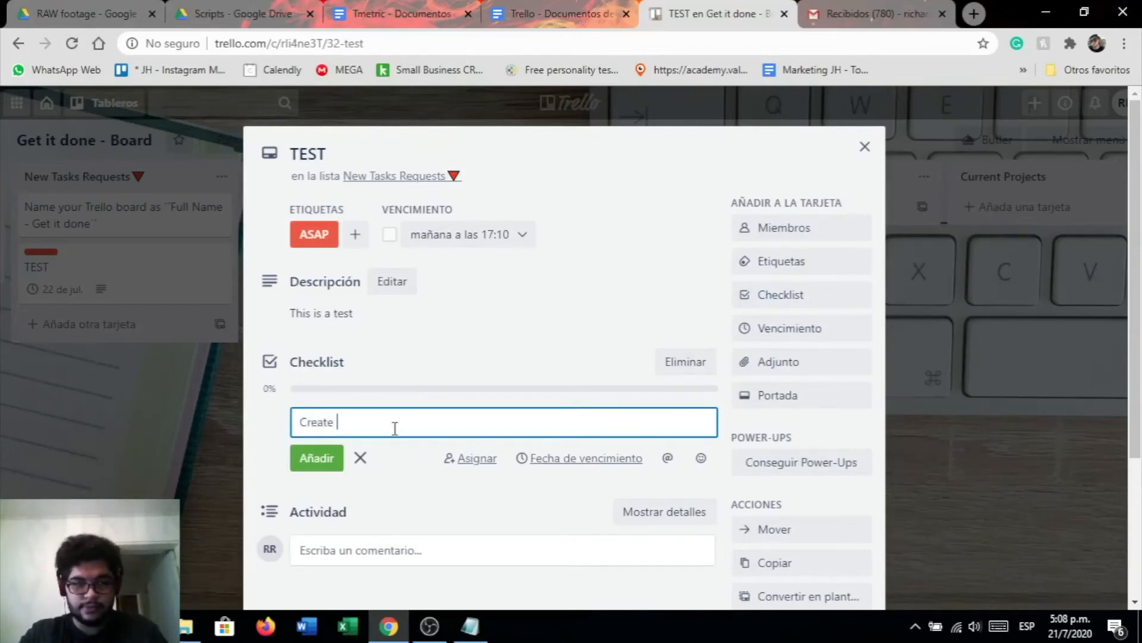
{"action": "type", "text": " a checklist"}
{"action": "key", "text": "Return"}
{"action": "type", "text": "Check the ch"}
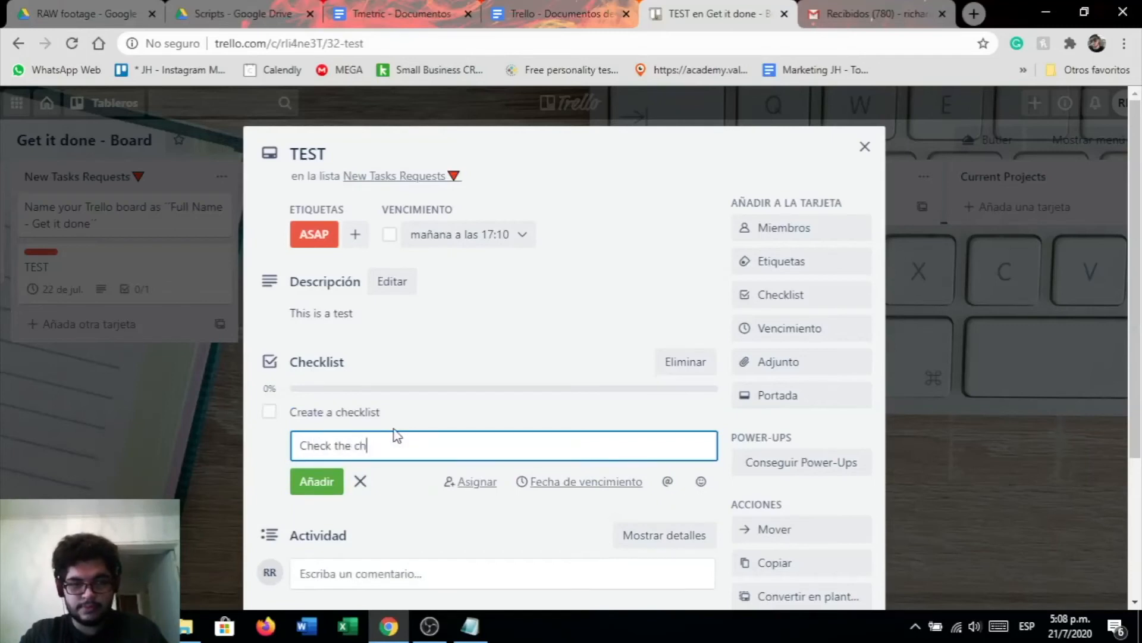
{"action": "type", "text": "ecklist"}
{"action": "key", "text": "Return"}
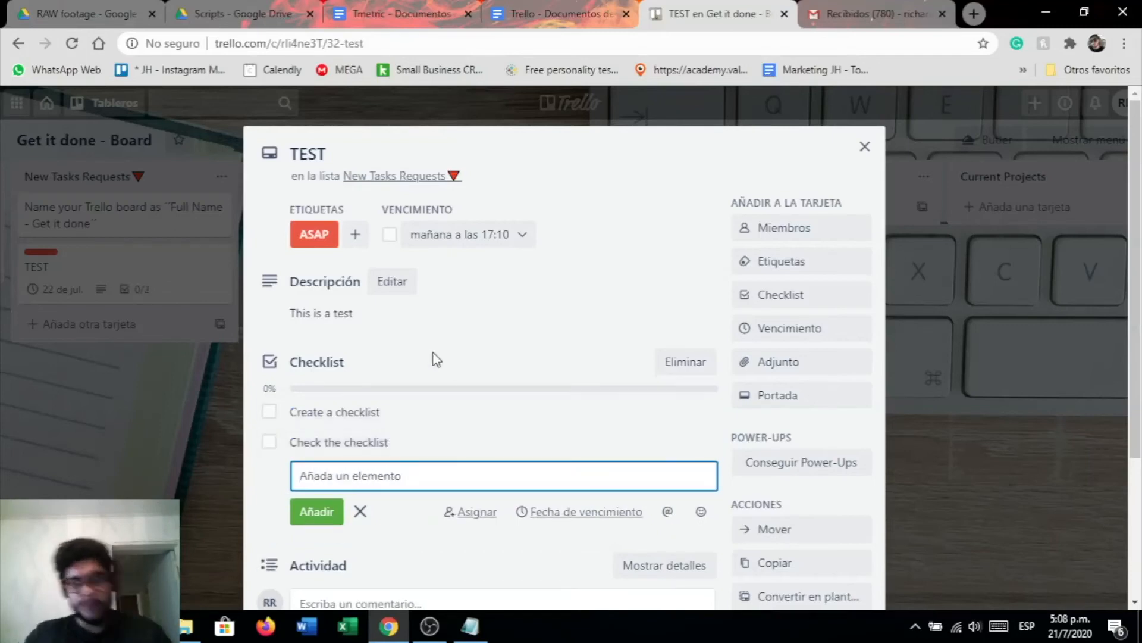
Step: Mark both checklist items on the TEST card as complete and close the card
{"action": "scroll", "coordinate": [252, 346], "scroll_direction": "down", "scroll_amount": 1}
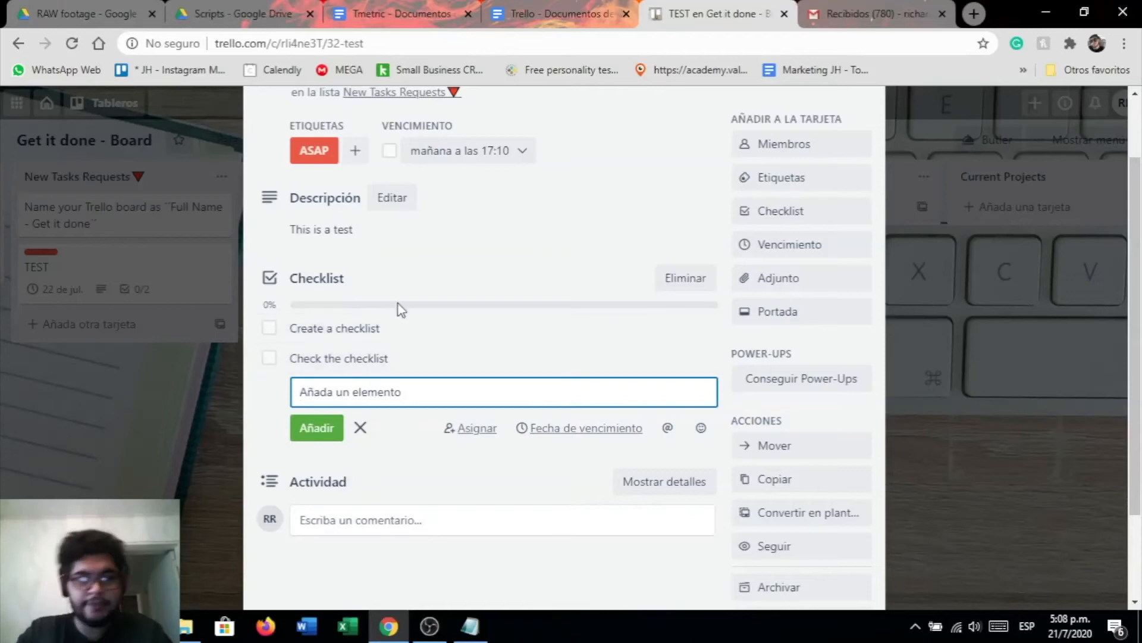
{"action": "left_click", "coordinate": [268, 328]}
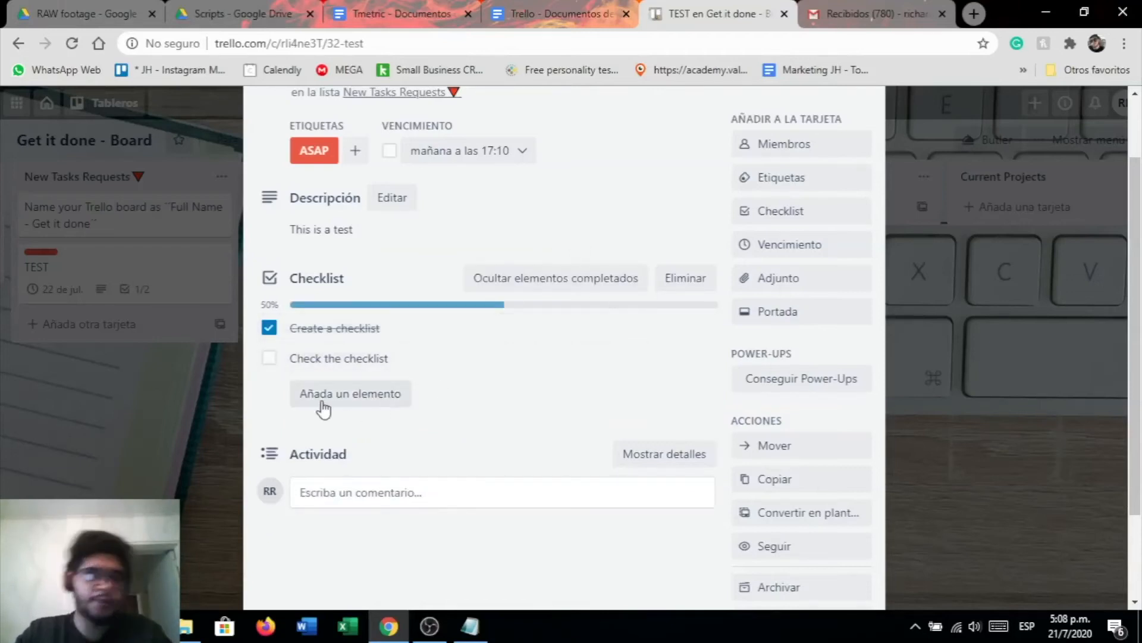
{"action": "left_click", "coordinate": [271, 357]}
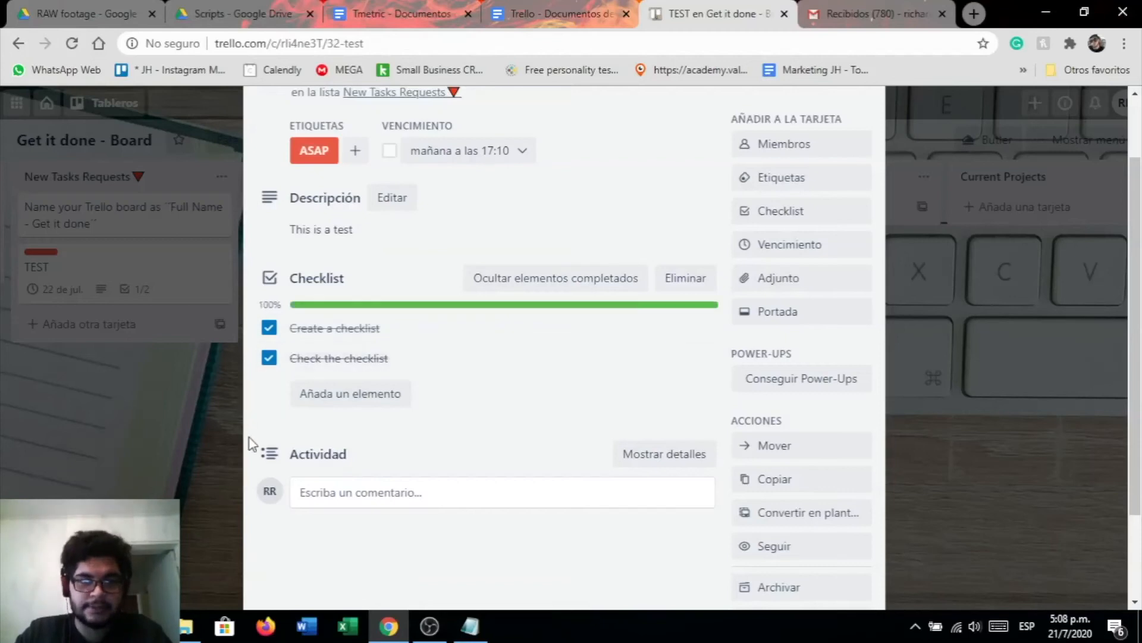
{"action": "left_click", "coordinate": [116, 451]}
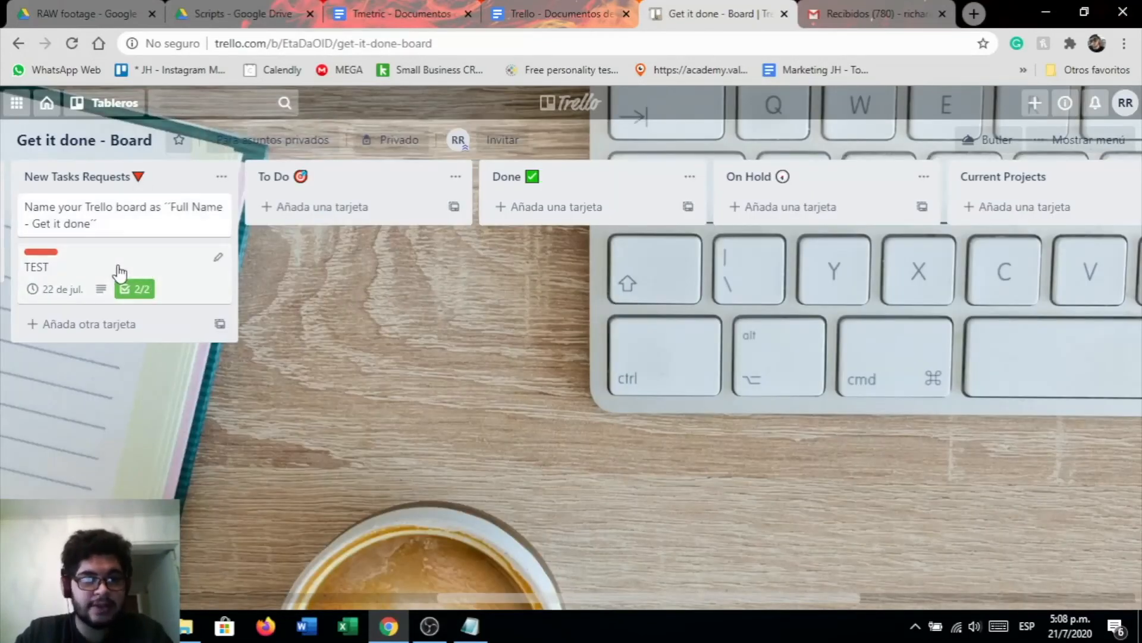
Step: Move the TEST card from New Tasks Requests to To Do, and on to the Done list
{"action": "left_click_drag", "start_coordinate": [120, 267], "coordinate": [325, 241]}
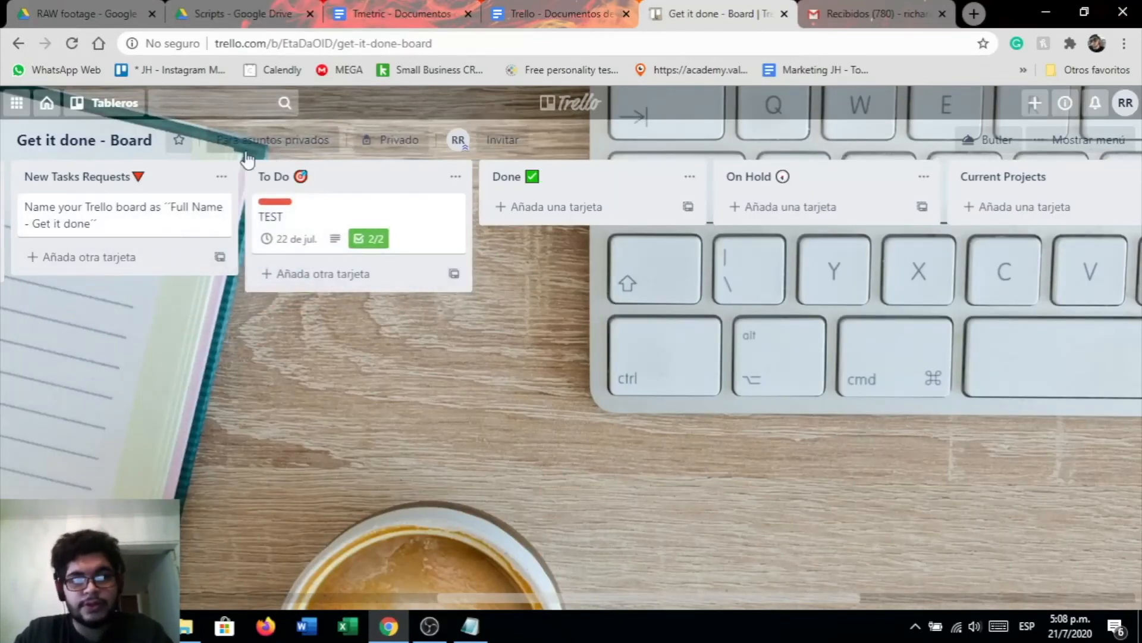
{"action": "left_click_drag", "start_coordinate": [313, 229], "coordinate": [601, 234]}
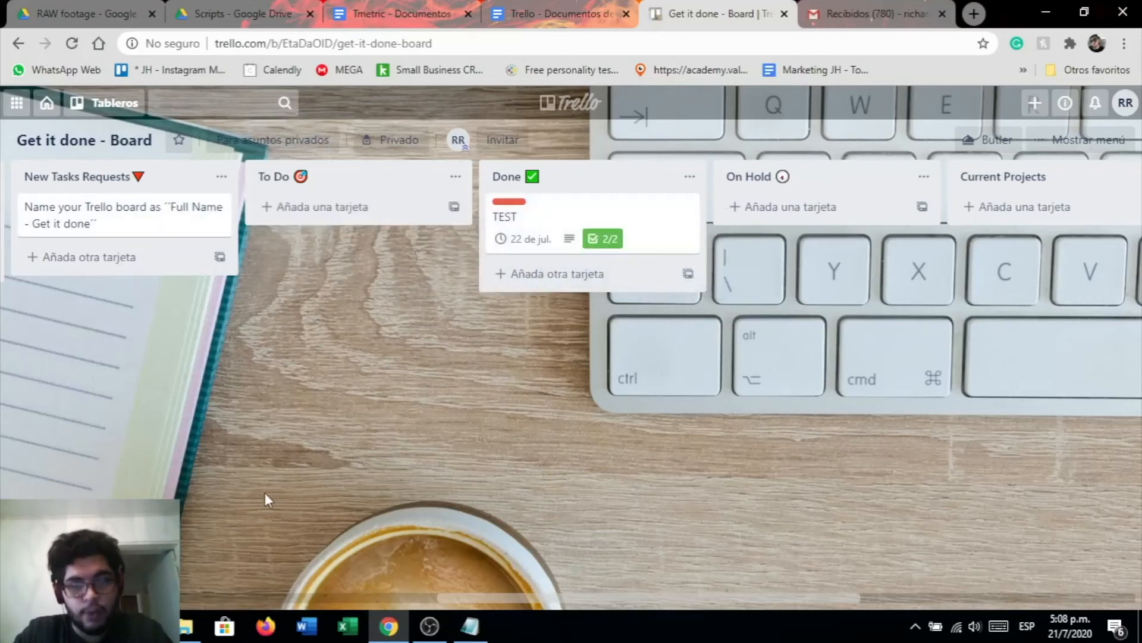
Step: Add a card titled "Create new cards" to the To Do list
{"action": "left_click_drag", "start_coordinate": [503, 599], "coordinate": [609, 592]}
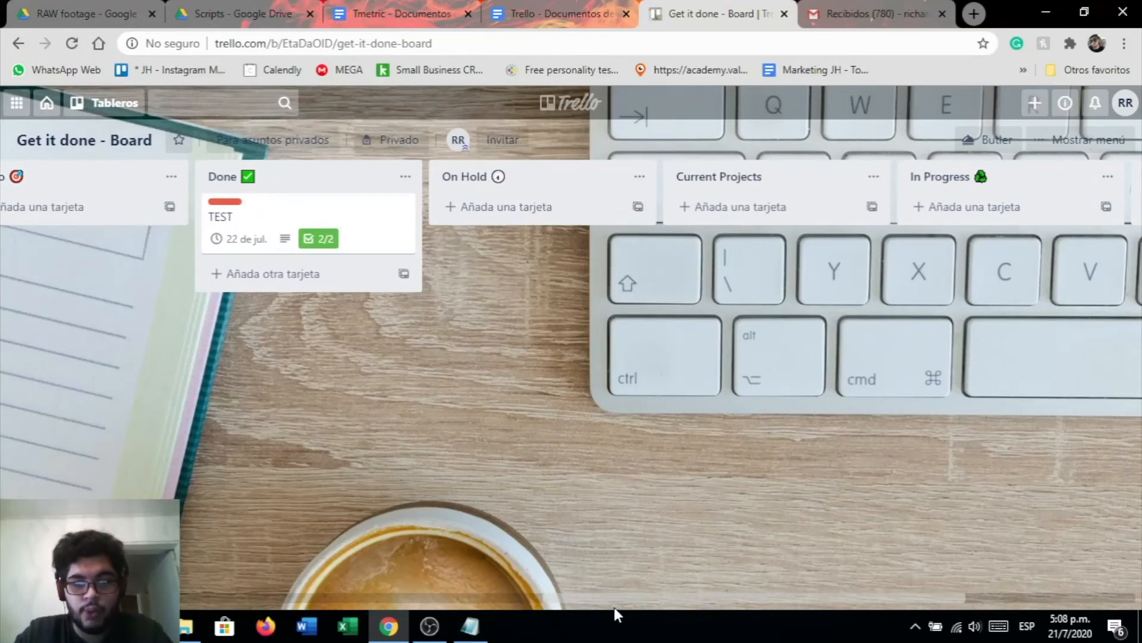
{"action": "left_click_drag", "start_coordinate": [613, 602], "coordinate": [524, 592]}
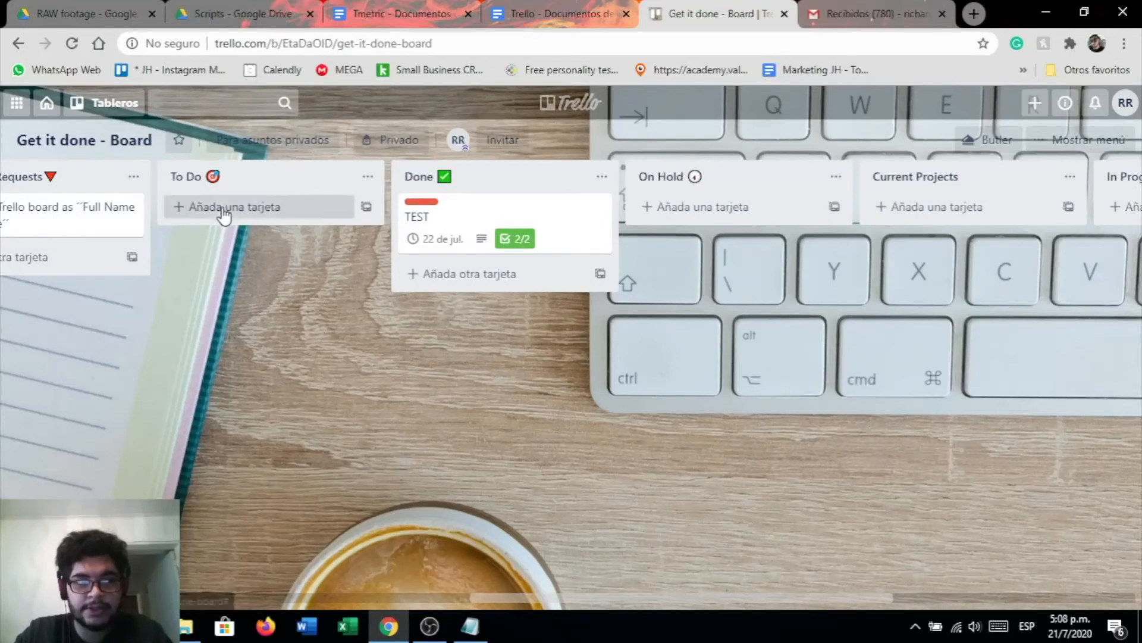
{"action": "left_click", "coordinate": [224, 214]}
{"action": "type", "text": "CR"}
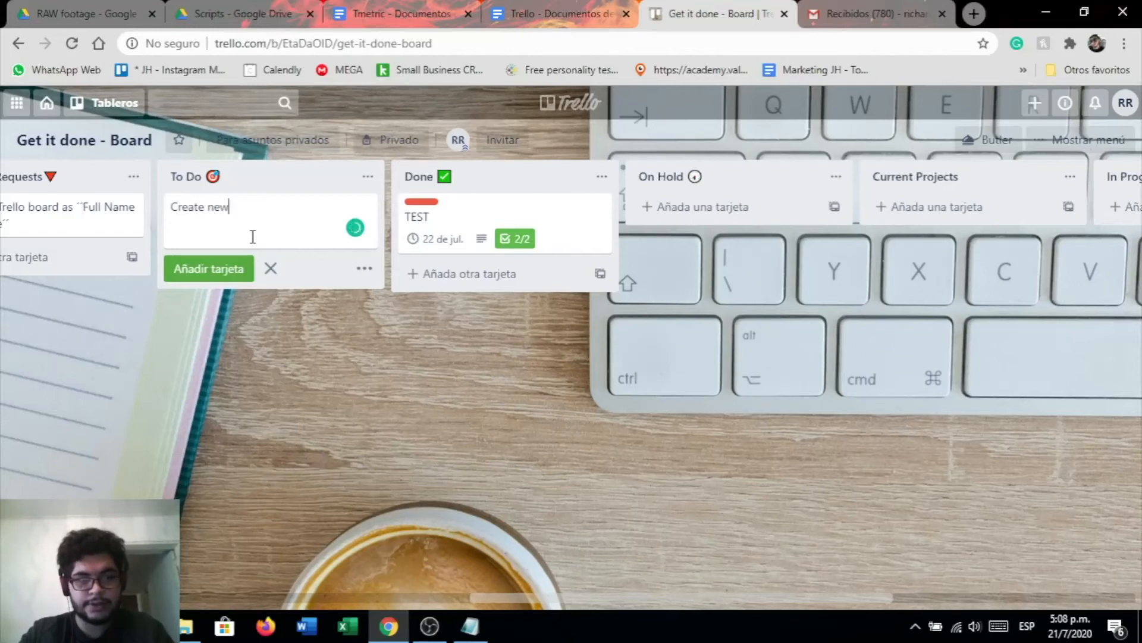
{"action": "key", "text": "Return"}
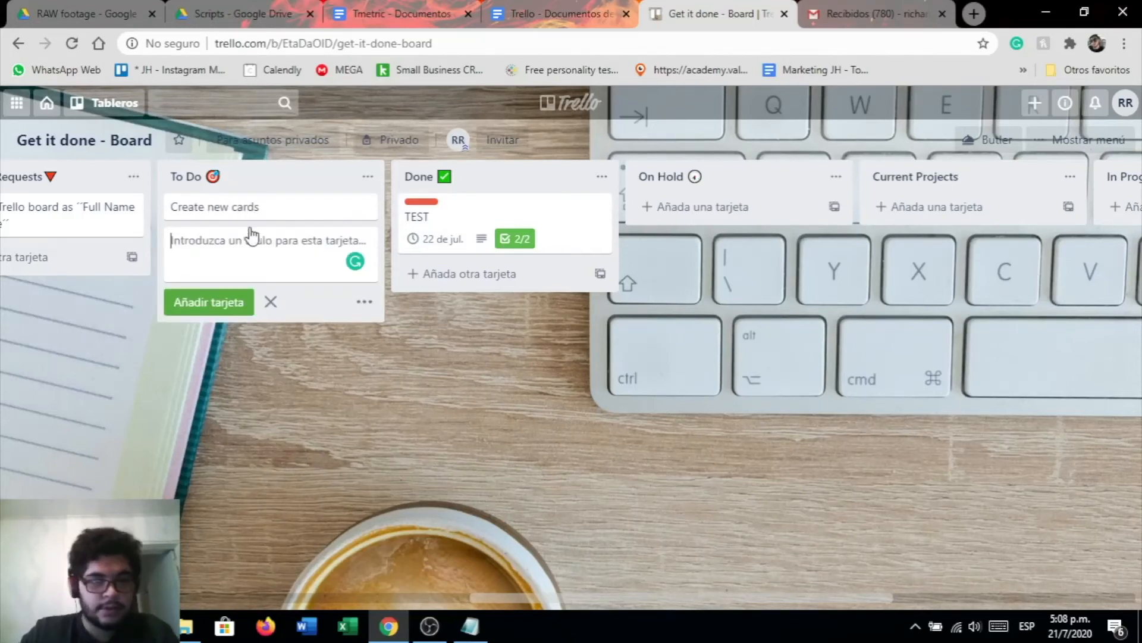
Step: Open the "Create new cards" card and enter the description "Create new cards on trello"
{"action": "left_click", "coordinate": [256, 205]}
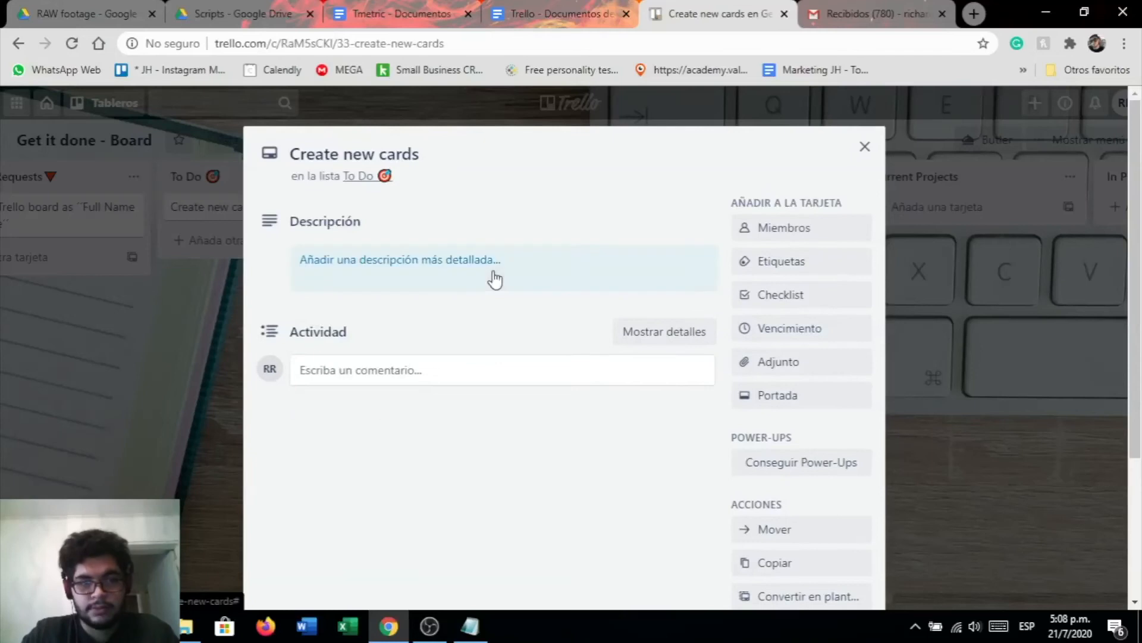
{"action": "left_click", "coordinate": [494, 274]}
{"action": "type", "text": "Create new cards on trel"}
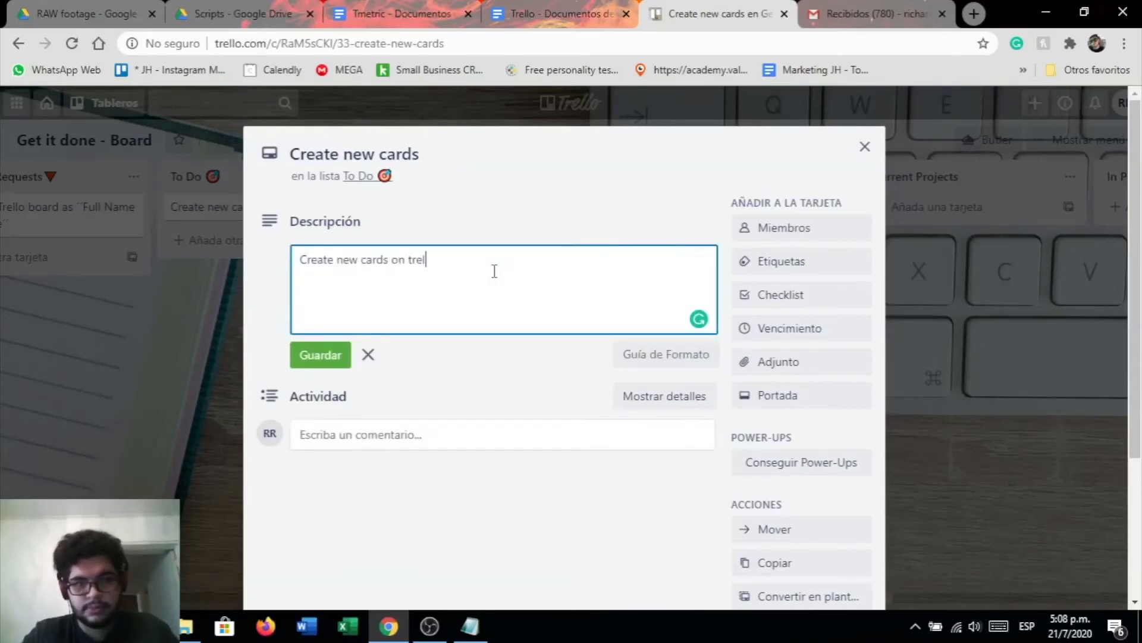
{"action": "key", "text": "Return"}
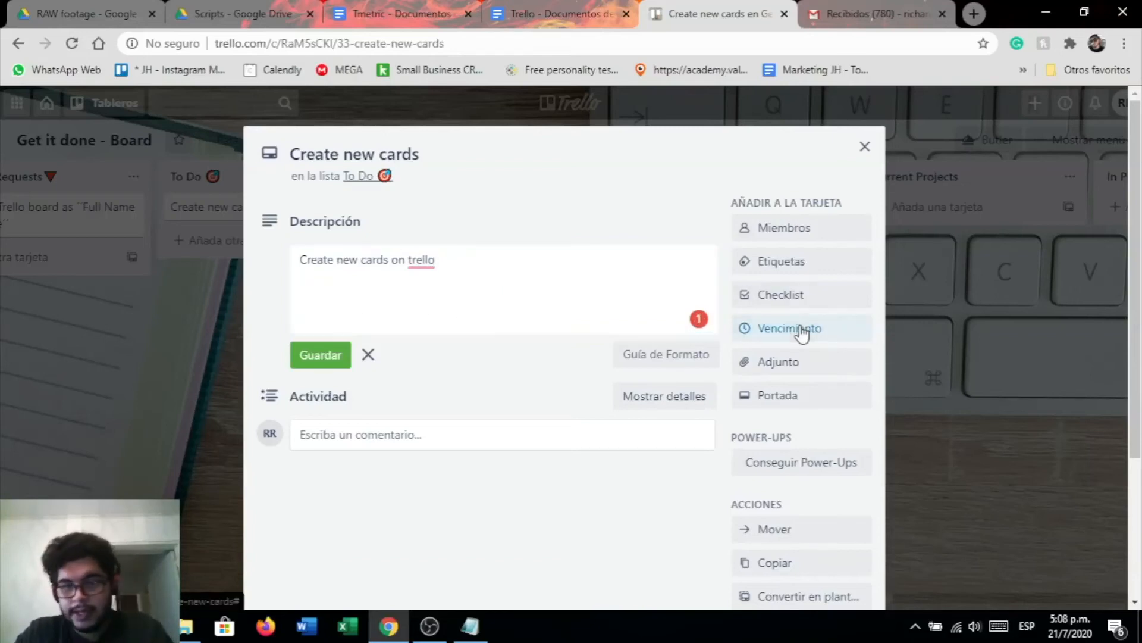
Step: Give the "Create new cards" card a due date of 25/7/2020 at 17:10 with the reminder En fecha de vencimiento
{"action": "left_click", "coordinate": [796, 328]}
{"action": "left_click", "coordinate": [921, 367]}
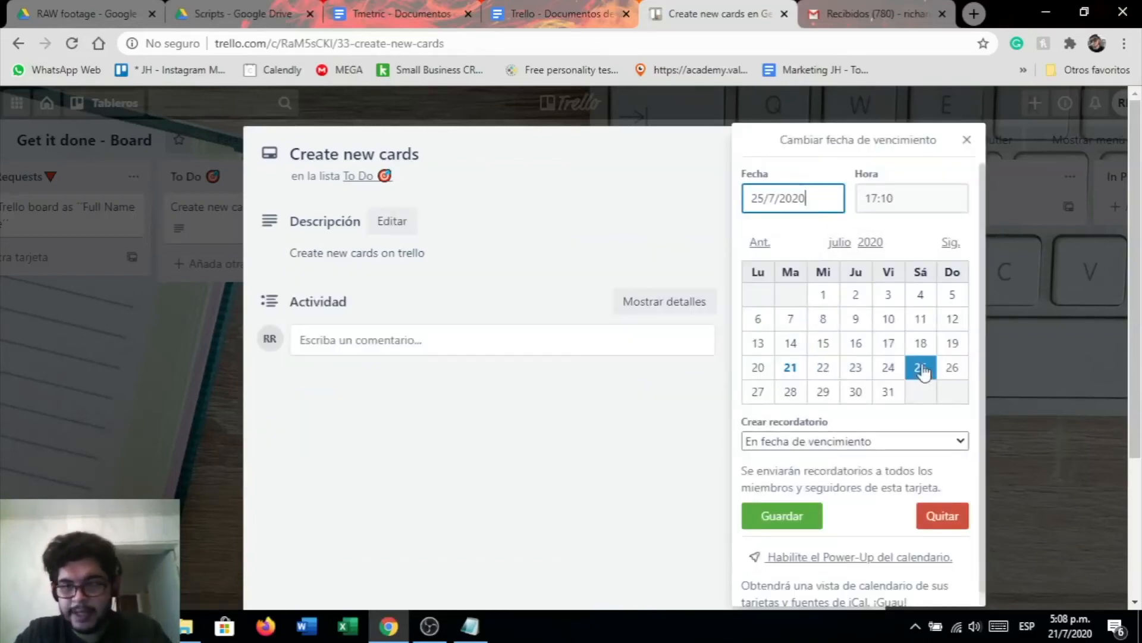
{"action": "left_click", "coordinate": [799, 518]}
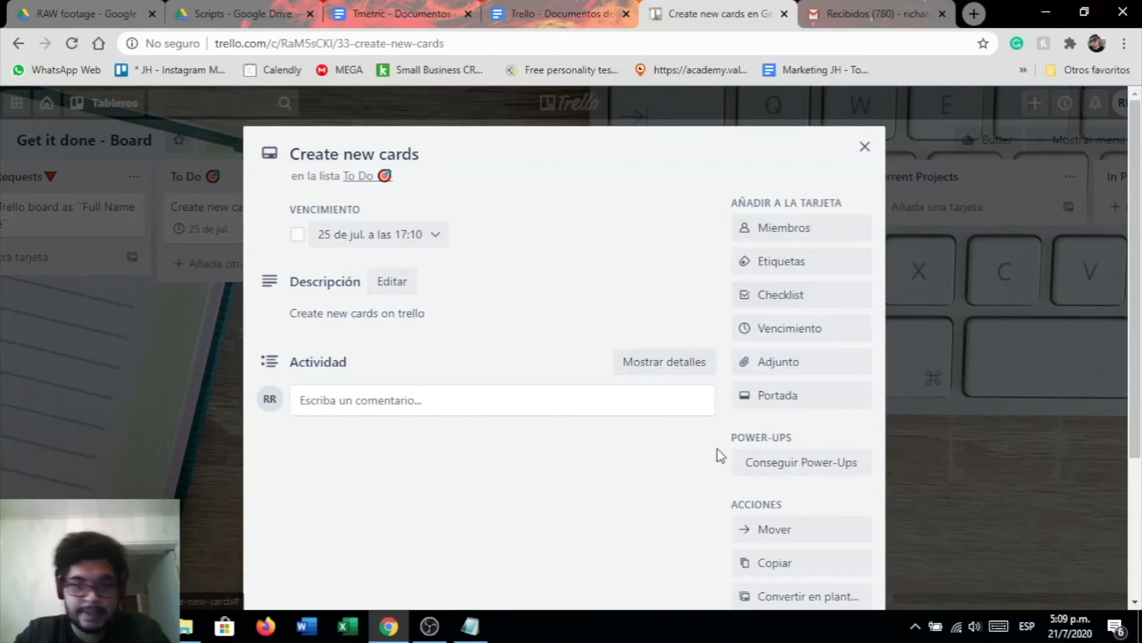
Step: Apply the red ASAP label to the "Create new cards" card
{"action": "left_click", "coordinate": [814, 266]}
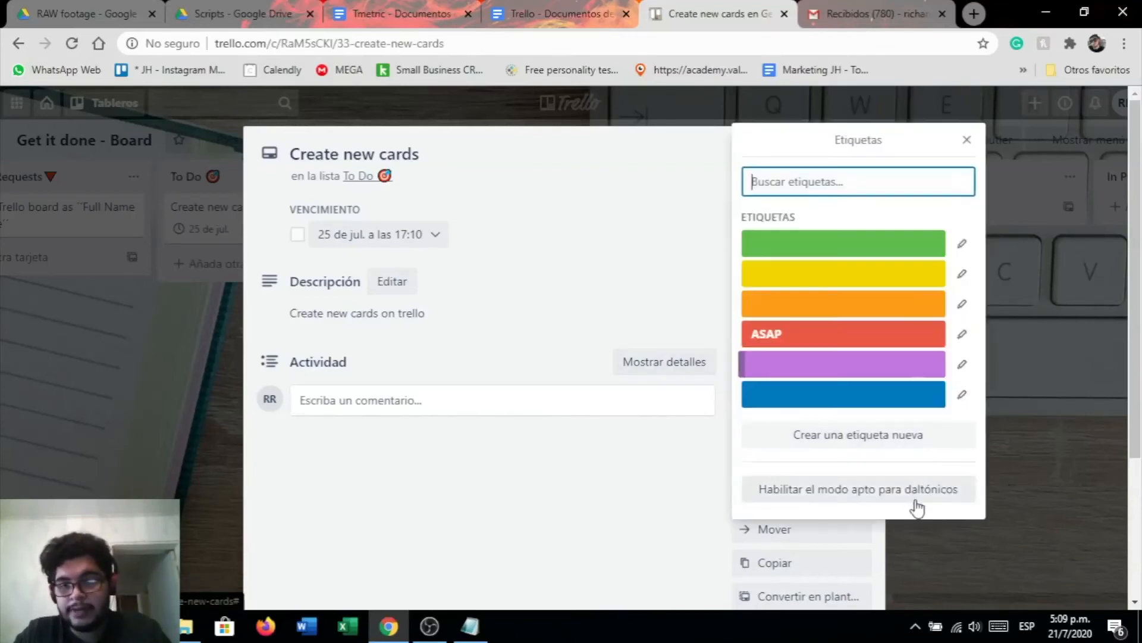
{"action": "left_click", "coordinate": [838, 347]}
{"action": "left_click", "coordinate": [600, 485]}
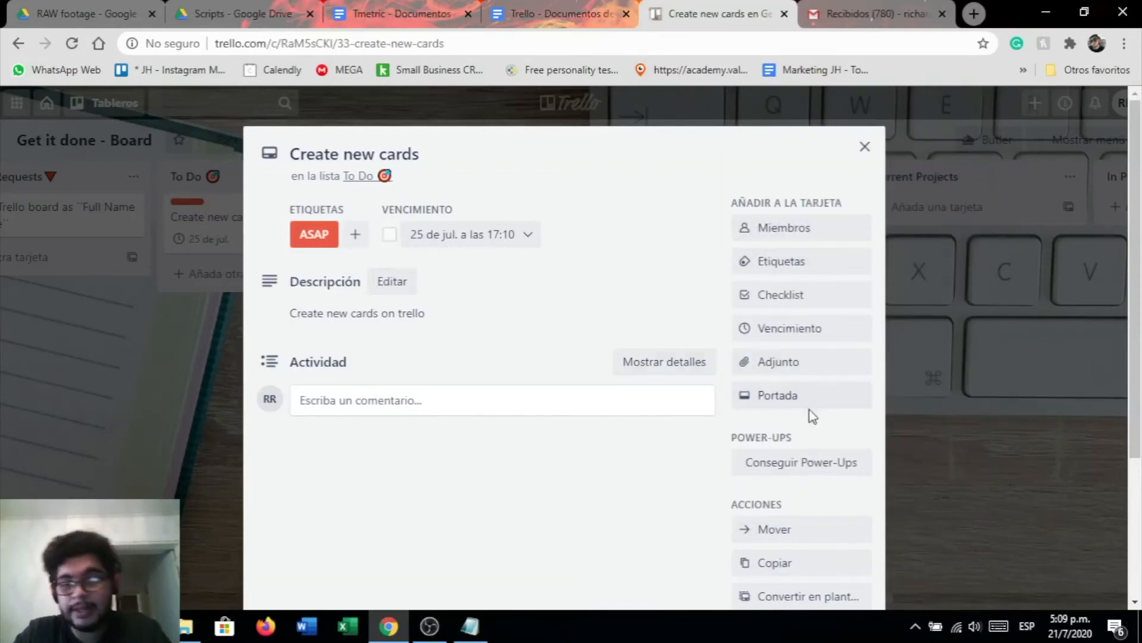
Step: Try to attach the Word document Antibióticos clase (1) from the ATB folder through the card's attachment options
{"action": "left_click", "coordinate": [790, 364]}
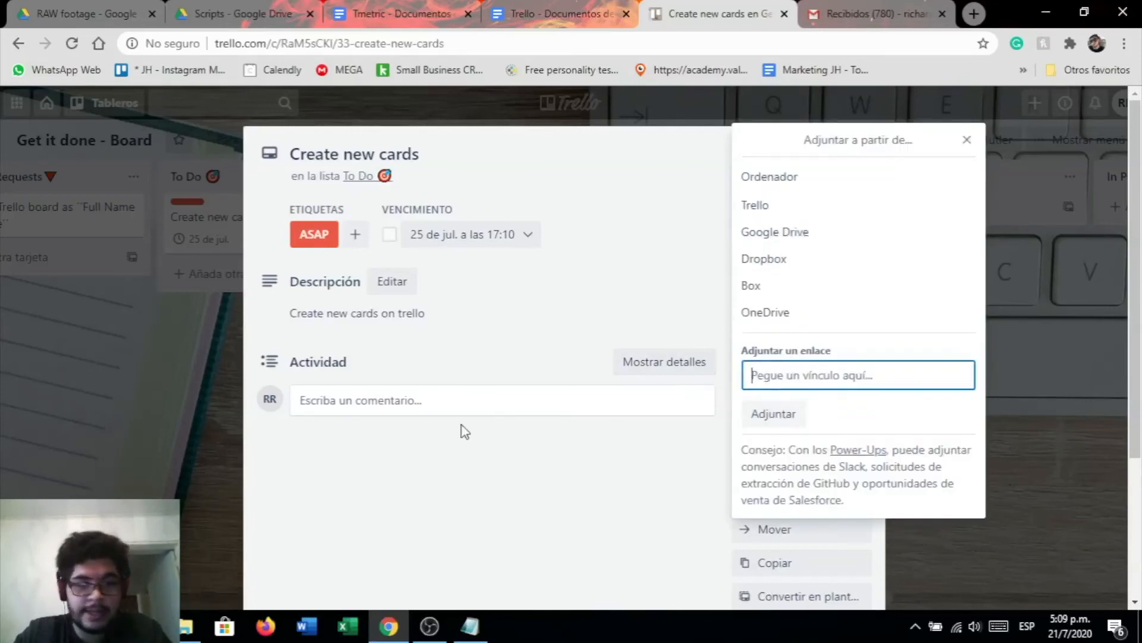
{"action": "left_click", "coordinate": [191, 626]}
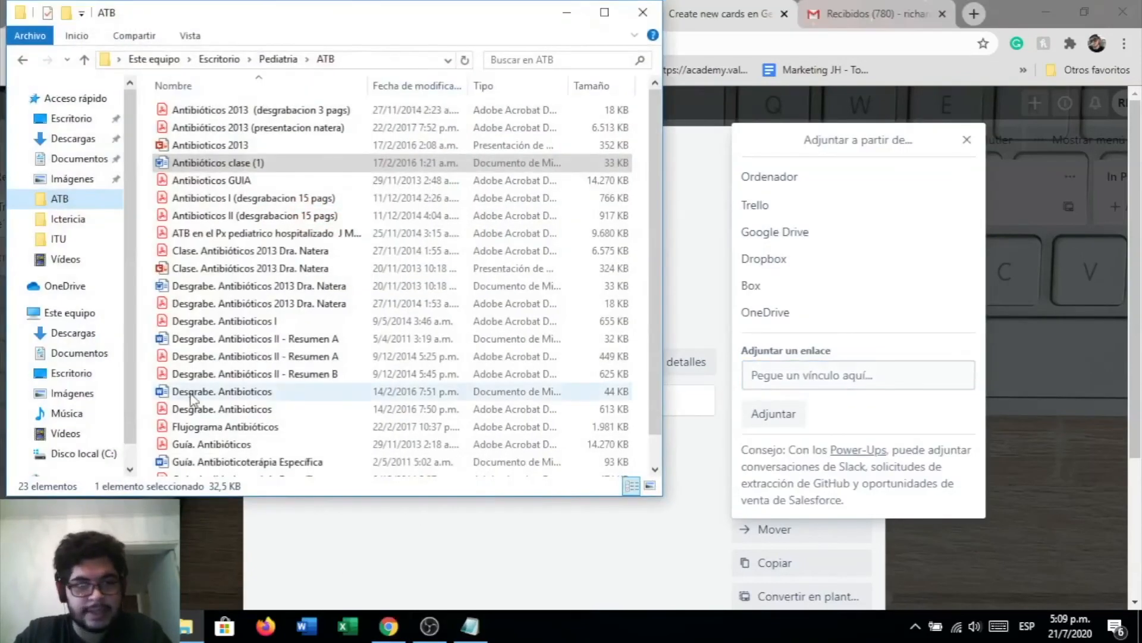
{"action": "left_click_drag", "start_coordinate": [232, 163], "coordinate": [857, 428]}
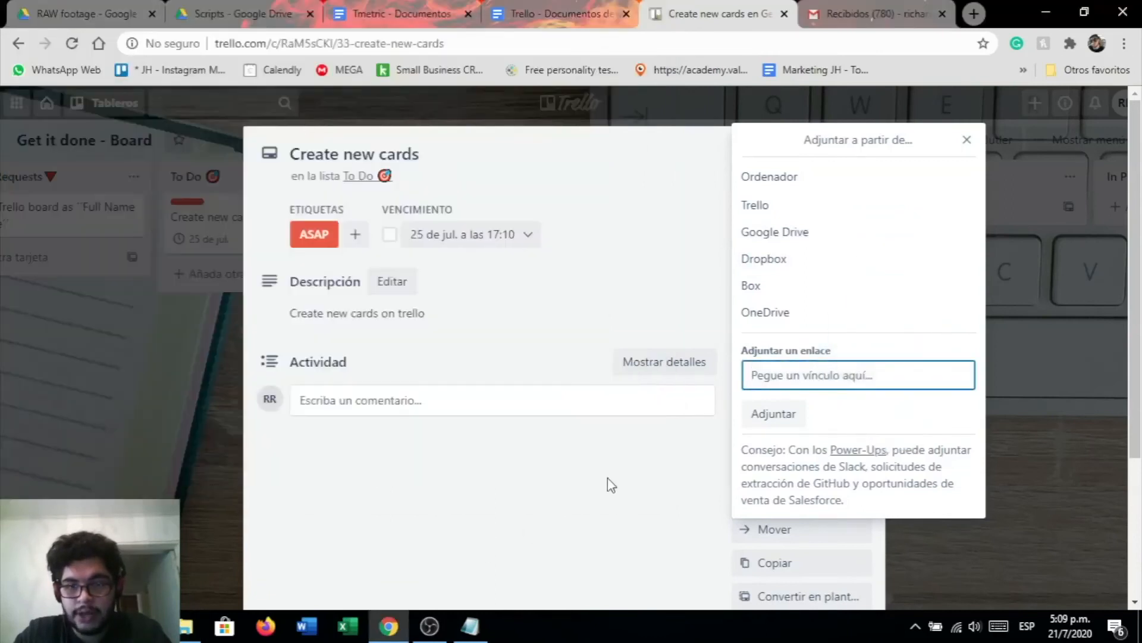
{"action": "left_click", "coordinate": [787, 414]}
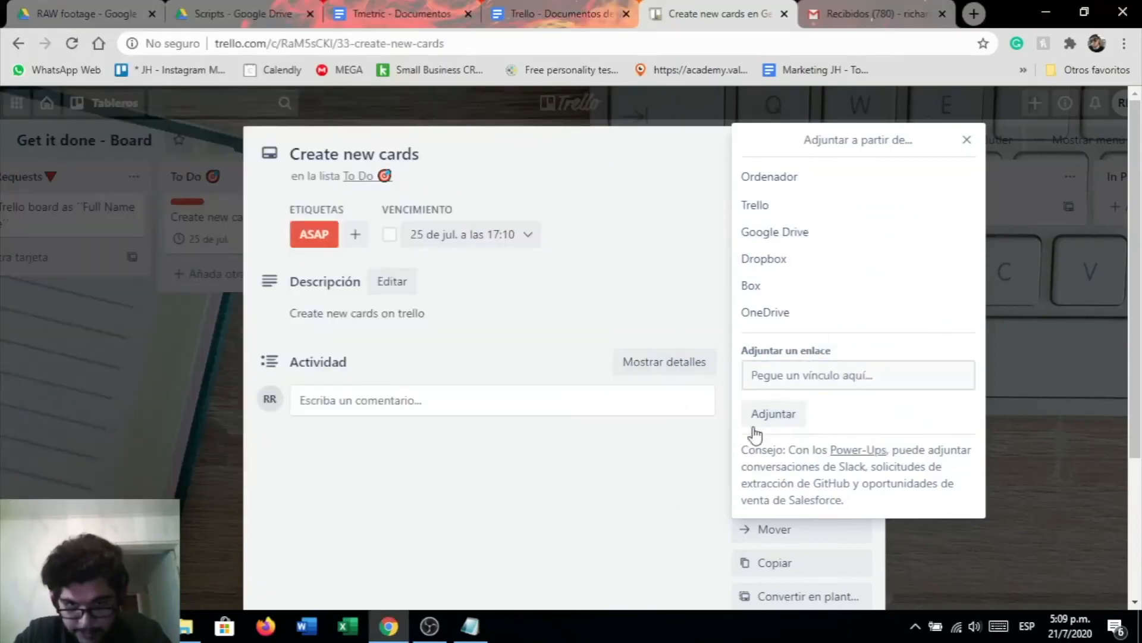
{"action": "left_click", "coordinate": [619, 467]}
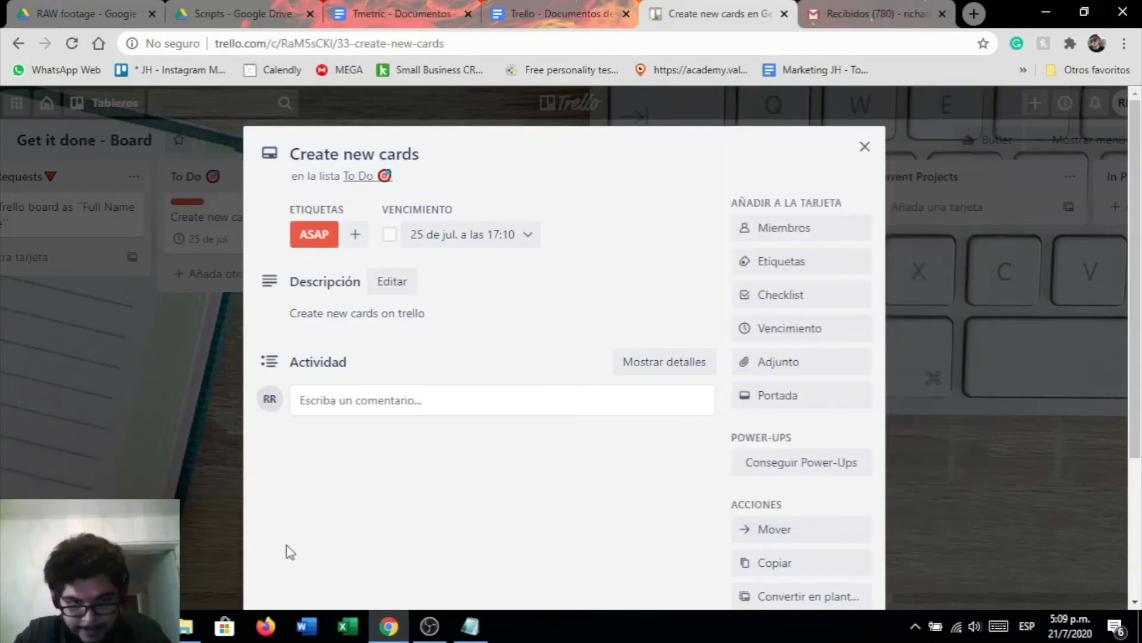
Step: Attach Antibióticos clase (1) from the ATB folder in File Explorer to the "Create new cards" card, and open the attachment source options
{"action": "left_click", "coordinate": [190, 626]}
{"action": "left_click_drag", "start_coordinate": [219, 163], "coordinate": [751, 362]}
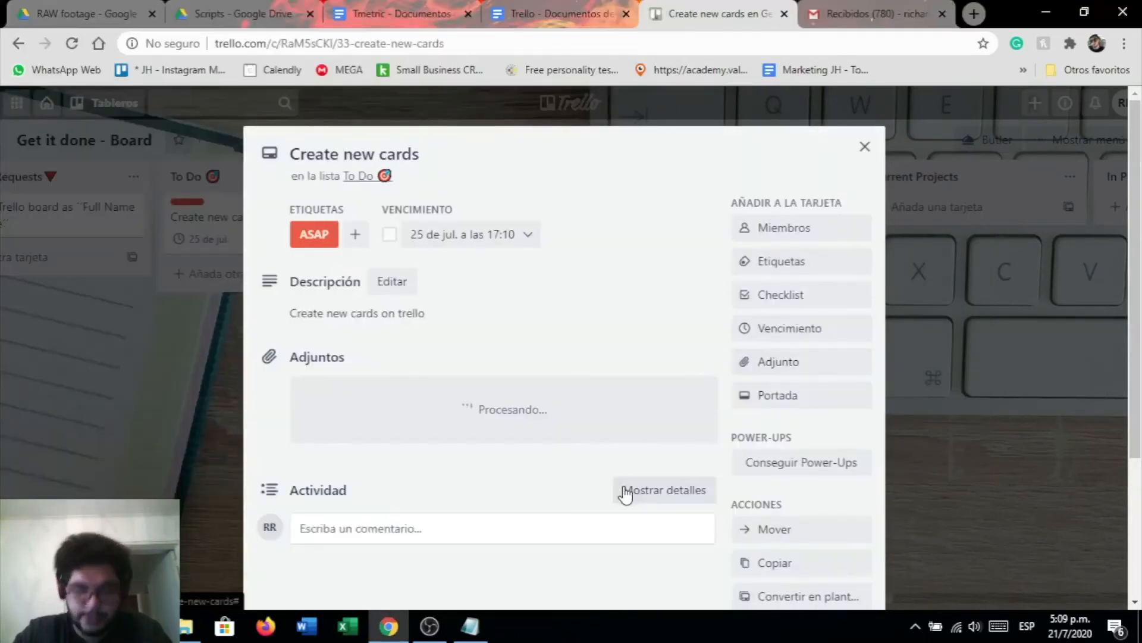
{"action": "left_click", "coordinate": [783, 368]}
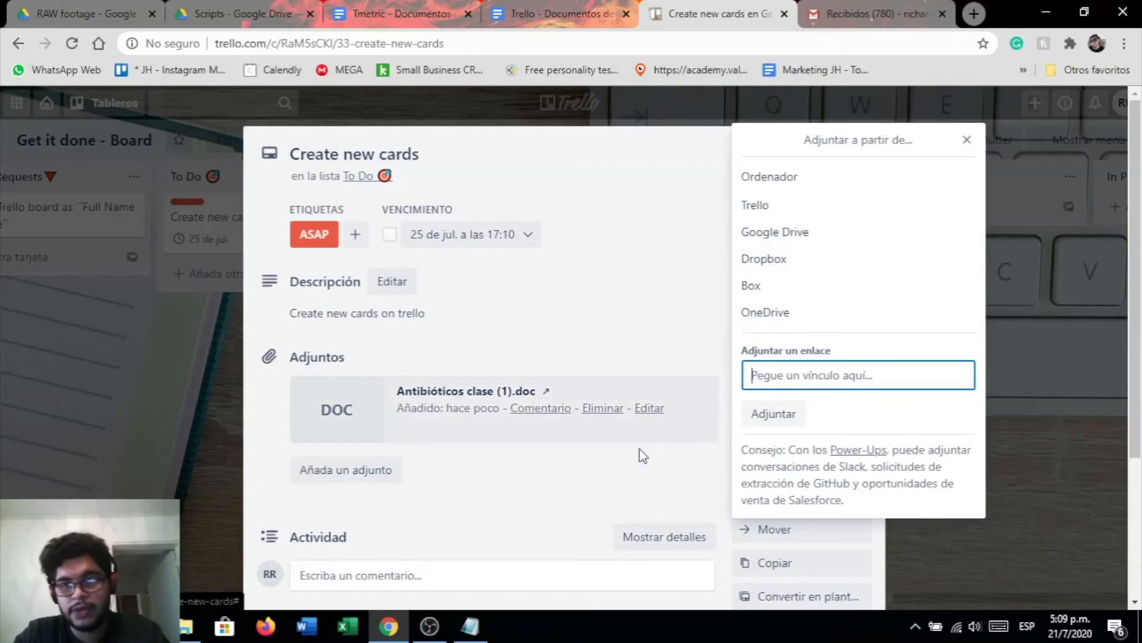
Step: Delete the Antibióticos clase (1).doc attachment from the "Create new cards" card and move the card from To Do to the Done list
{"action": "left_click", "coordinate": [464, 558]}
{"action": "scroll", "coordinate": [463, 558], "scroll_direction": "down", "scroll_amount": 1}
{"action": "scroll", "coordinate": [463, 562], "scroll_direction": "down", "scroll_amount": 3}
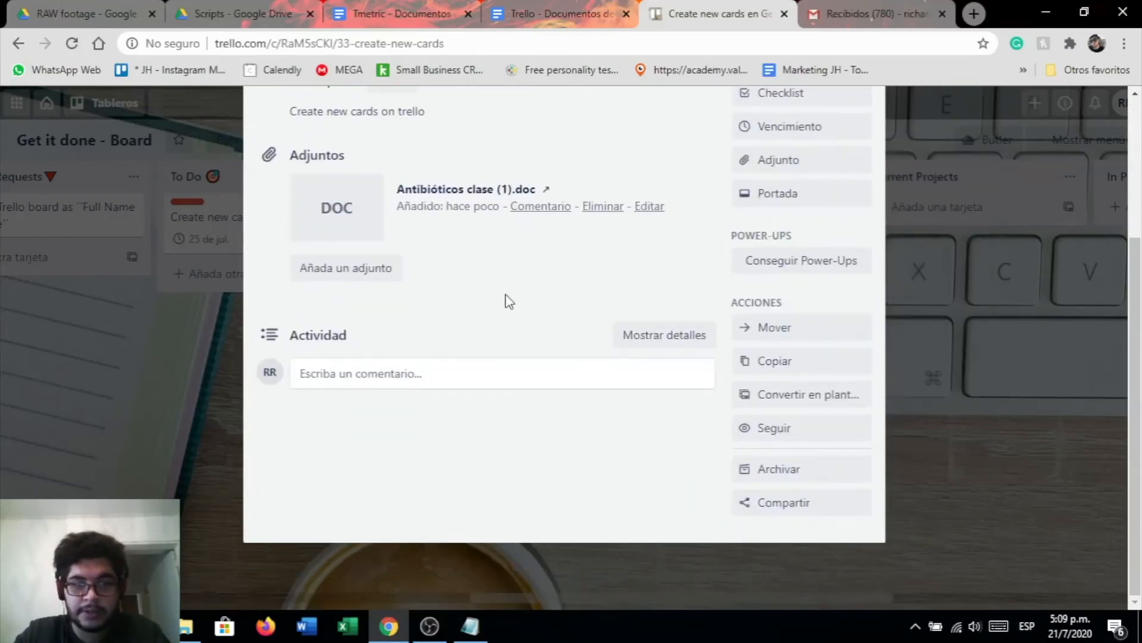
{"action": "left_click", "coordinate": [603, 207]}
{"action": "left_click", "coordinate": [655, 339]}
{"action": "scroll", "coordinate": [536, 418], "scroll_direction": "up", "scroll_amount": 3}
{"action": "left_click", "coordinate": [865, 147]}
{"action": "left_click_drag", "start_coordinate": [225, 229], "coordinate": [438, 286]}
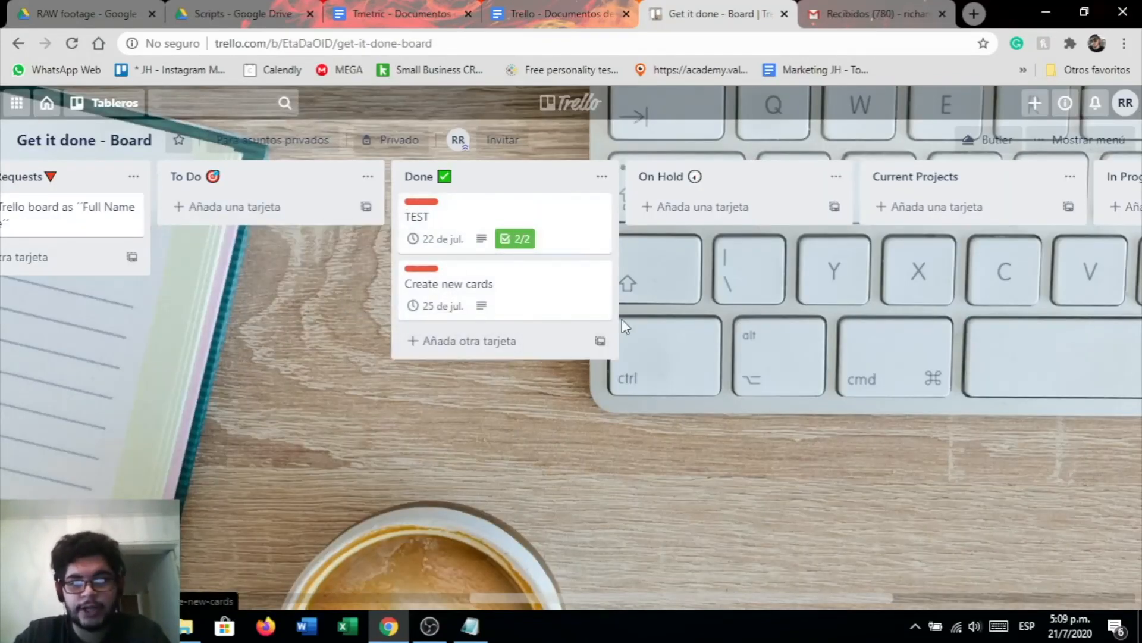
Step: Archive the TEST card in the Done list and permanently delete it
{"action": "left_click_drag", "start_coordinate": [536, 589], "coordinate": [651, 571]}
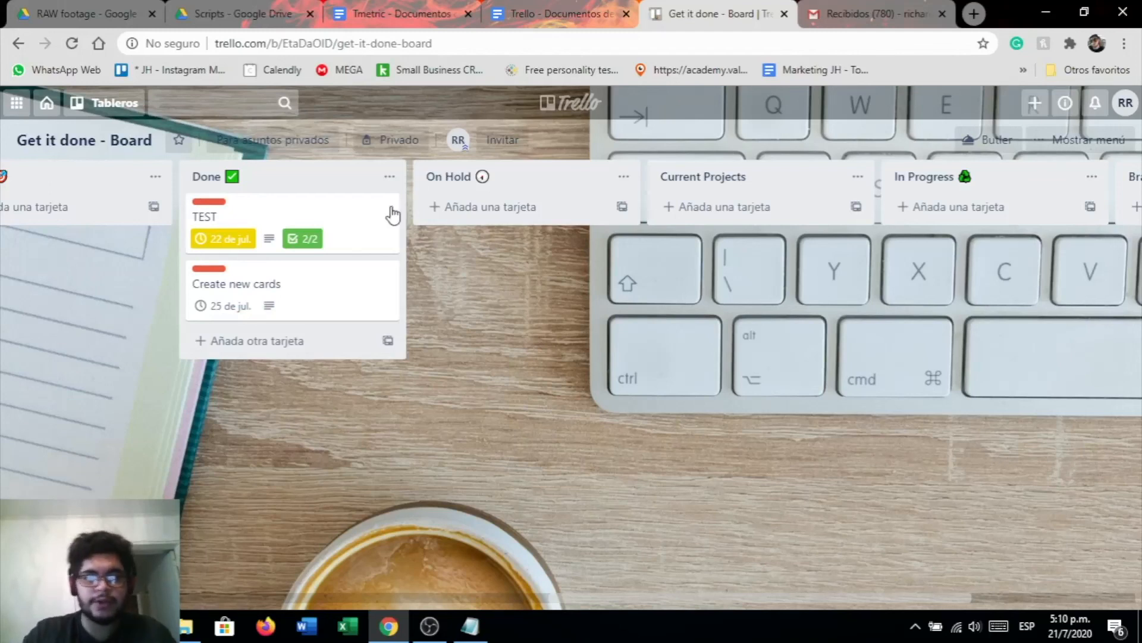
{"action": "left_click", "coordinate": [340, 241]}
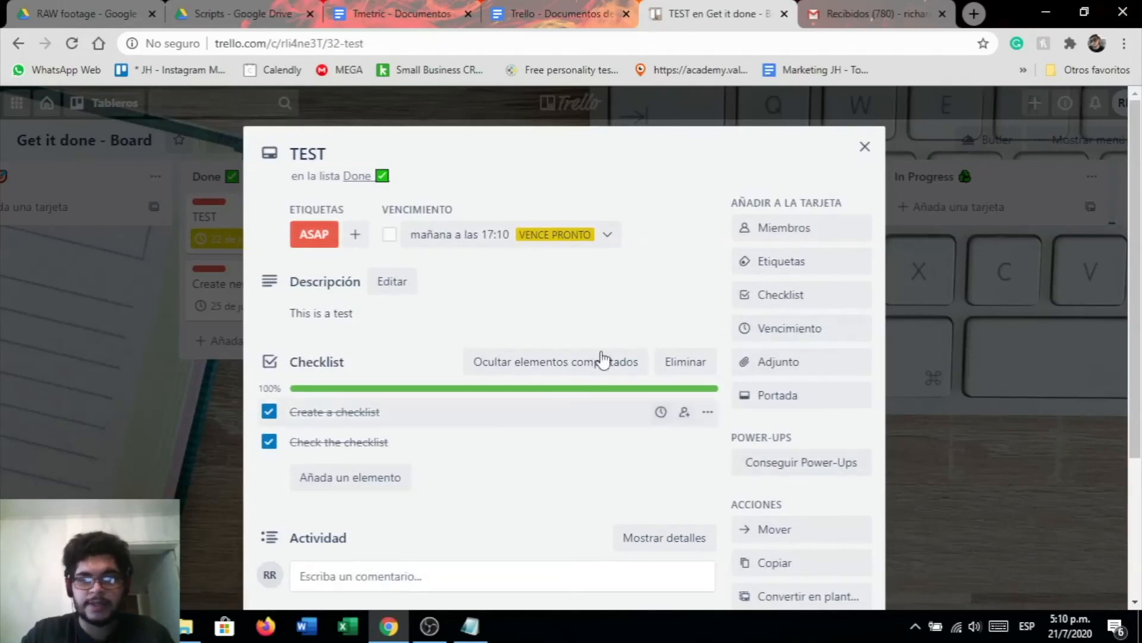
{"action": "scroll", "coordinate": [692, 378], "scroll_direction": "down", "scroll_amount": 3}
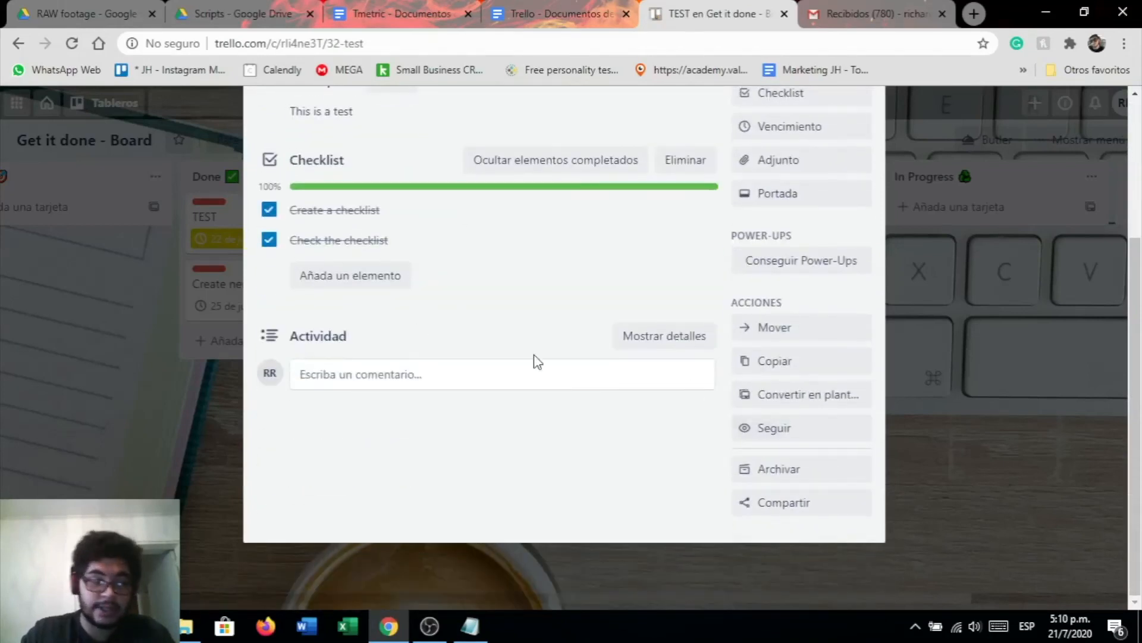
{"action": "left_click", "coordinate": [809, 471]}
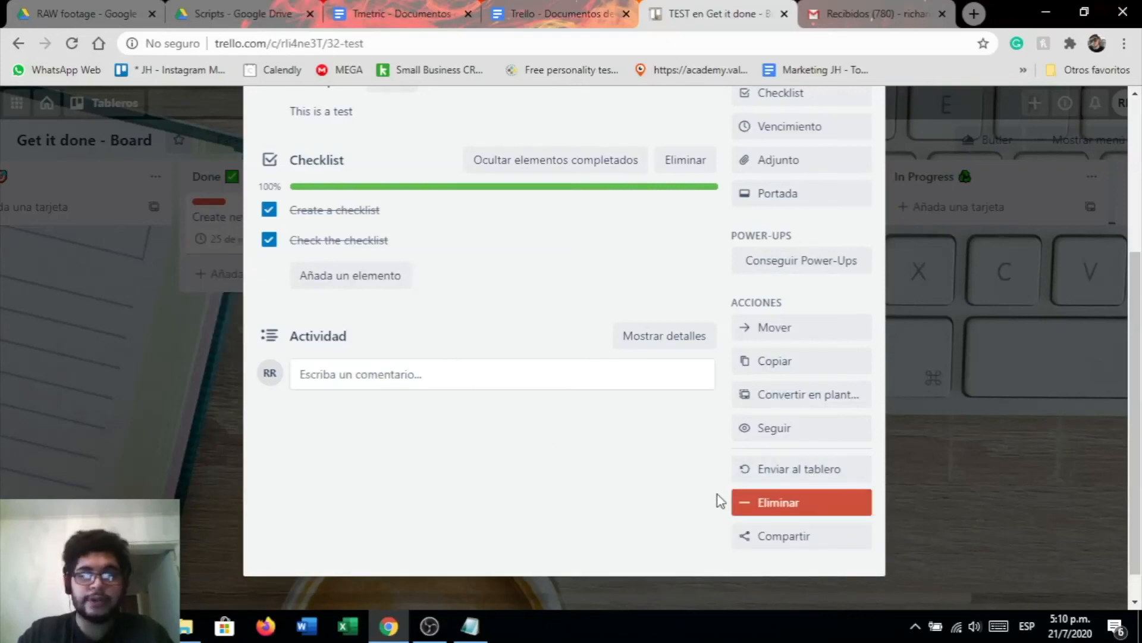
{"action": "left_click", "coordinate": [759, 504]}
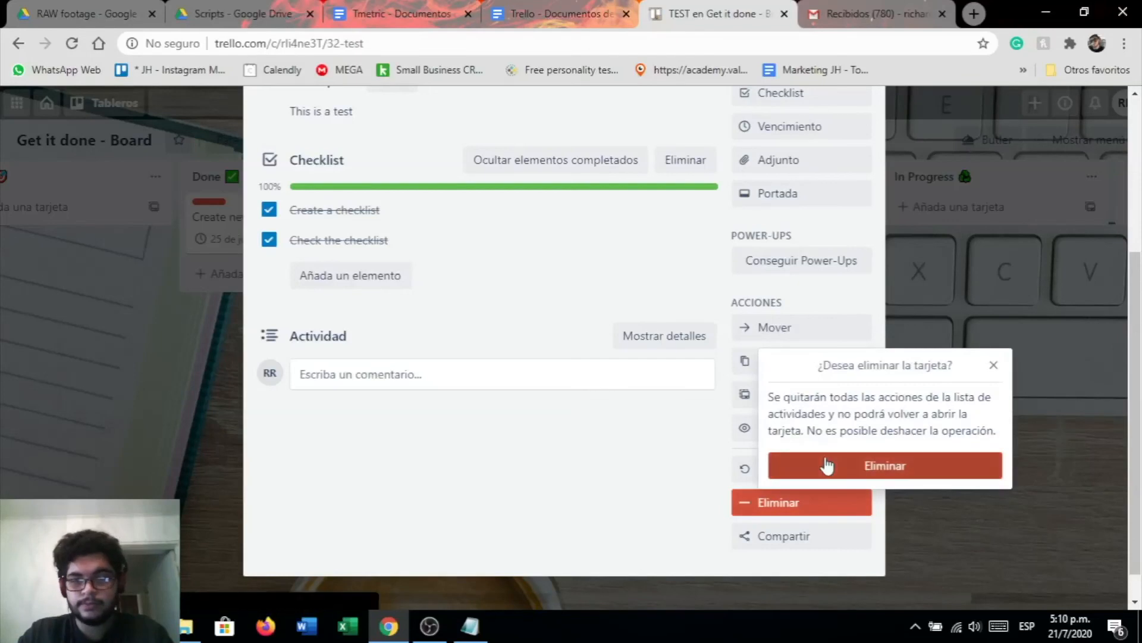
{"action": "left_click", "coordinate": [821, 463]}
Step: Archive the "Create new cards" card in the Done list and permanently delete it
{"action": "left_click", "coordinate": [327, 232]}
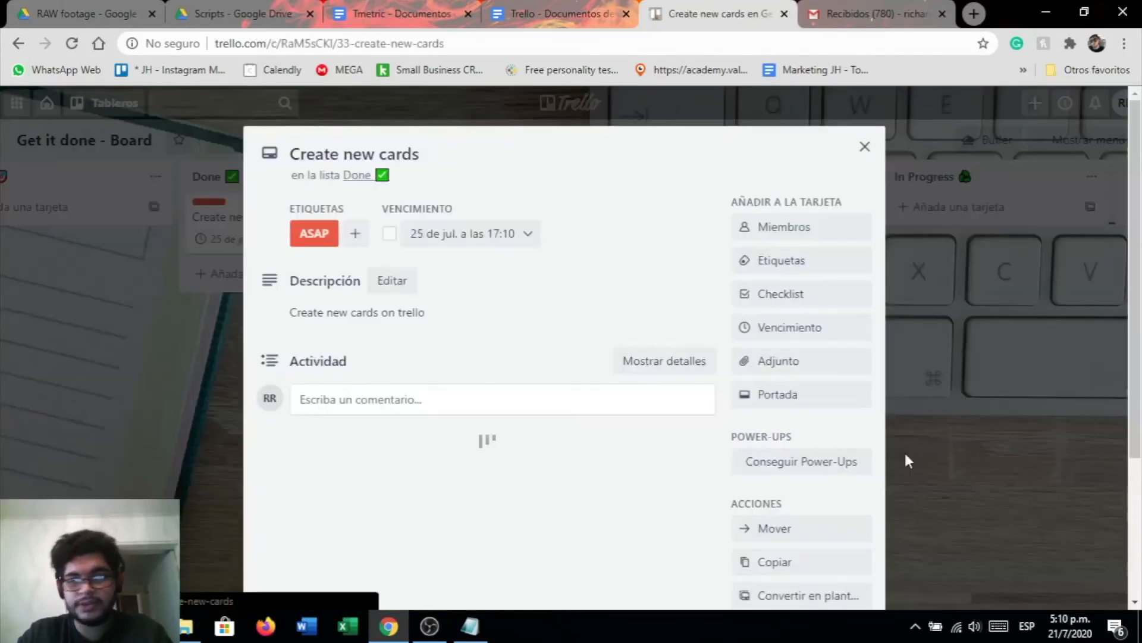
{"action": "scroll", "coordinate": [720, 487], "scroll_direction": "down", "scroll_amount": 3}
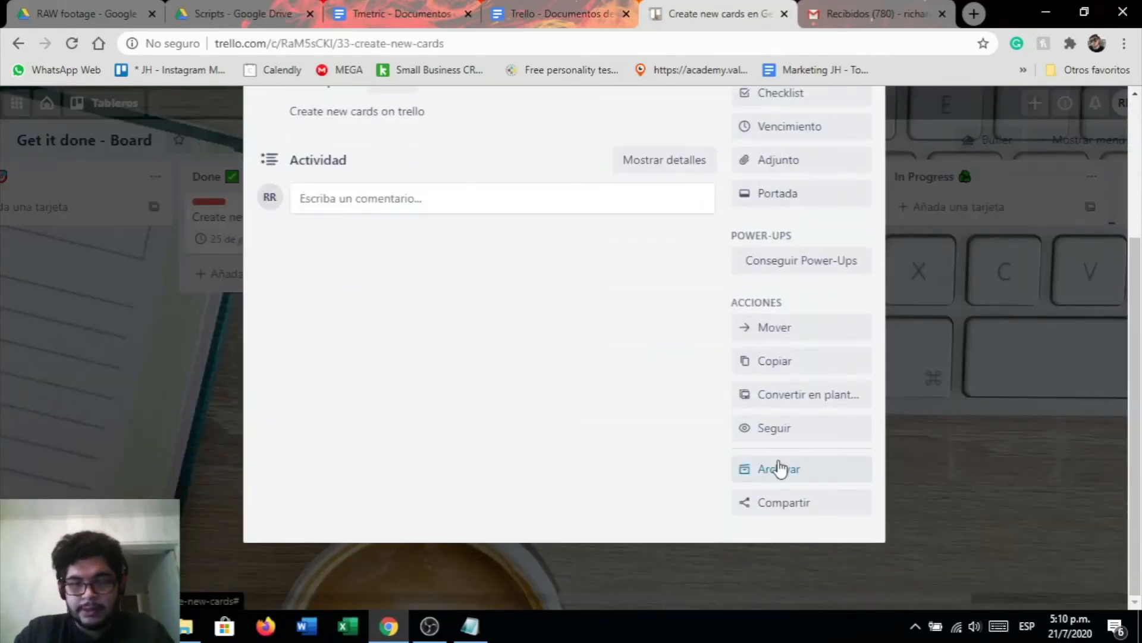
{"action": "left_click", "coordinate": [775, 469]}
{"action": "left_click", "coordinate": [784, 513]}
{"action": "left_click", "coordinate": [858, 462]}
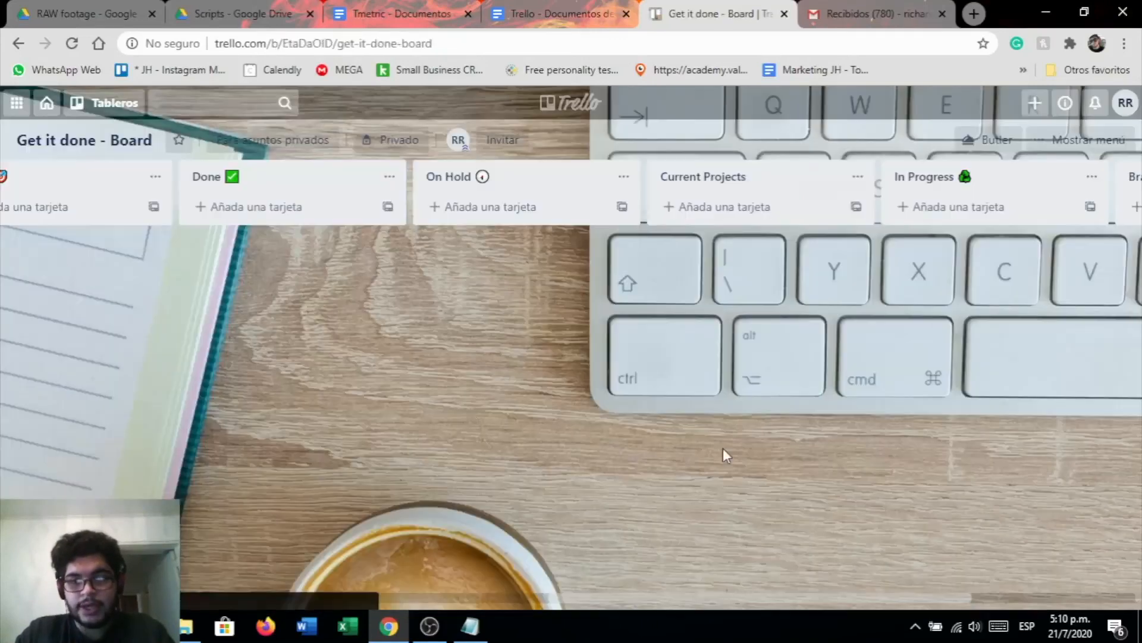
{"action": "left_click_drag", "start_coordinate": [798, 601], "coordinate": [735, 604]}
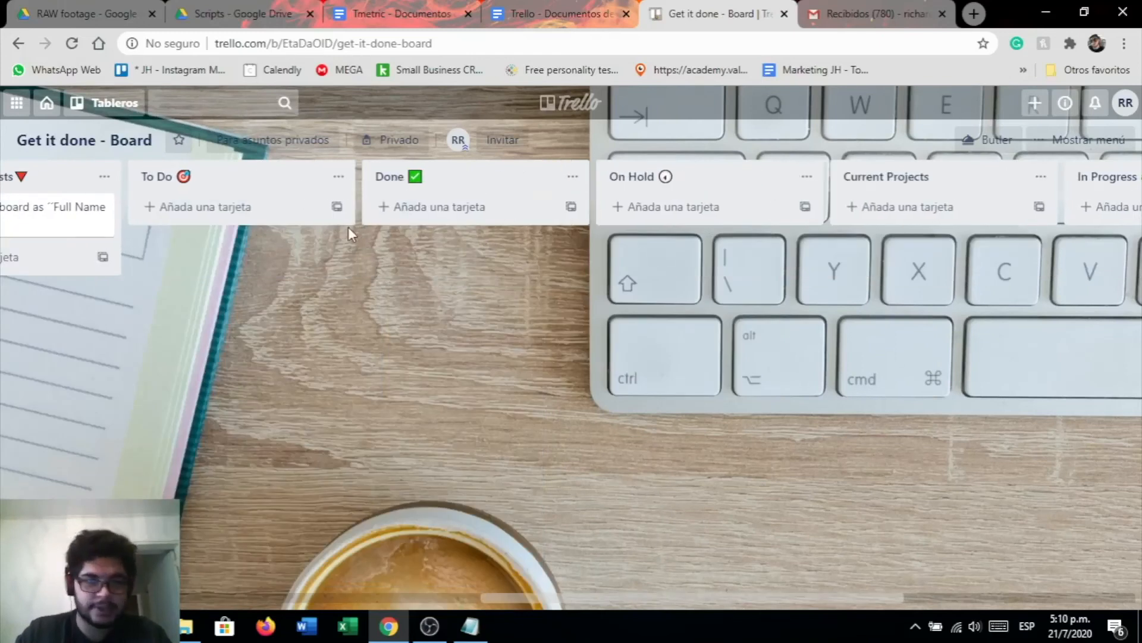
{"action": "left_click_drag", "start_coordinate": [619, 608], "coordinate": [756, 607]}
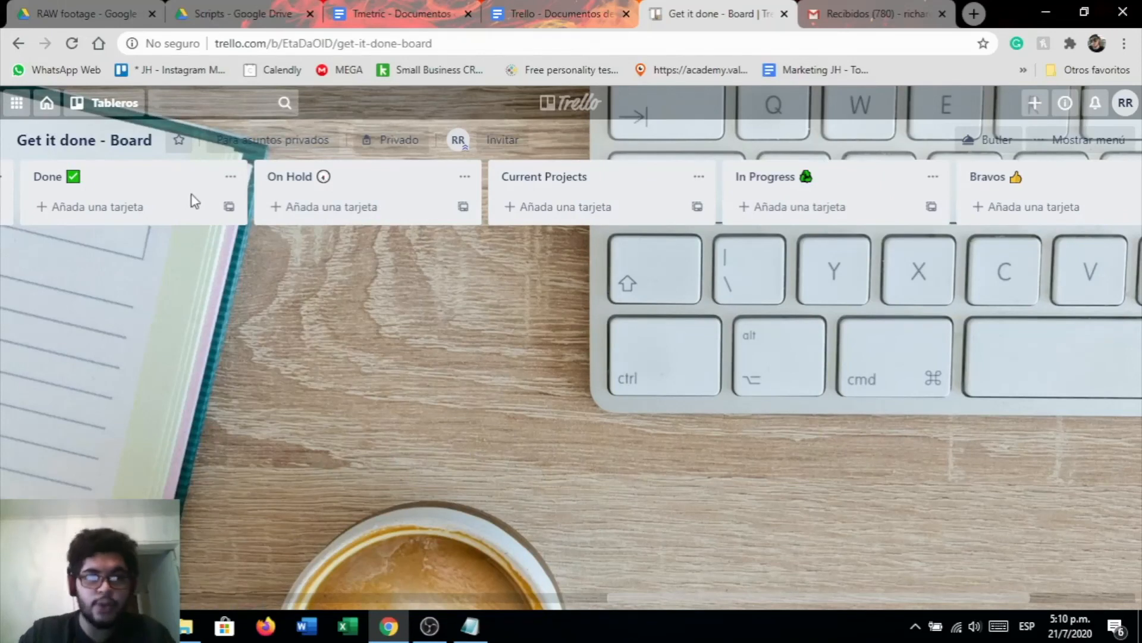
{"action": "left_click_drag", "start_coordinate": [773, 607], "coordinate": [544, 605]}
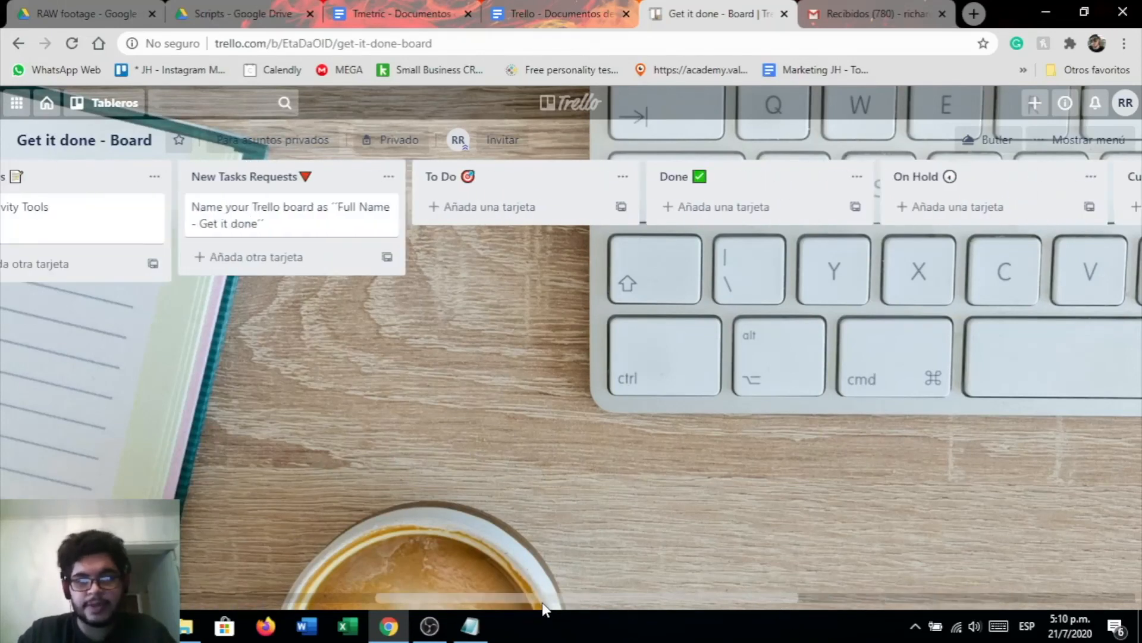